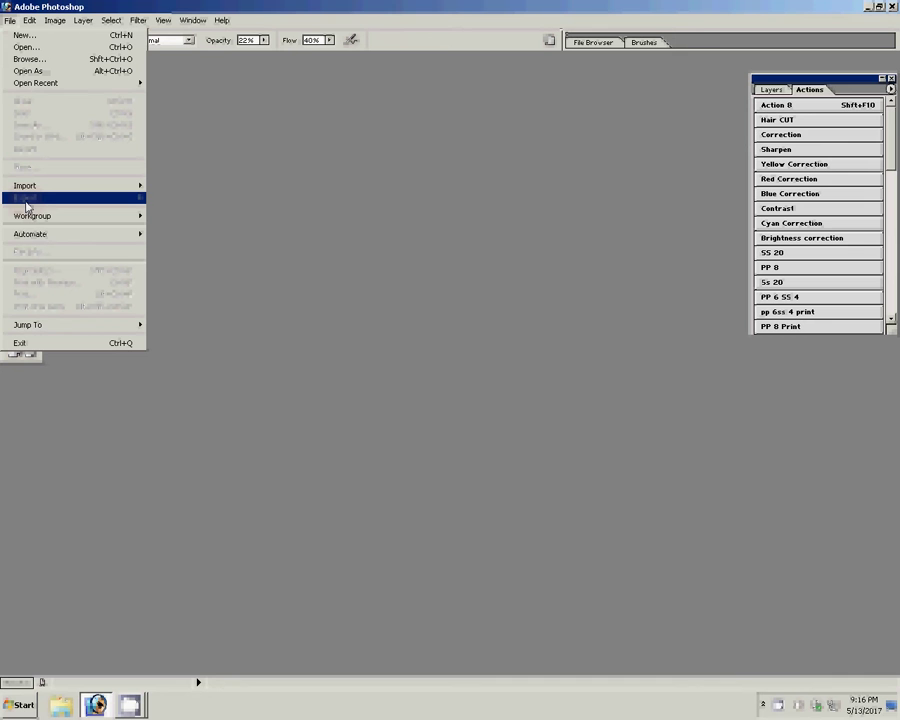
# Start a WIA import from the CanoScan scanner and reach its 300 DPI colour advanced properties.
pyautogui.moveTo(25, 186)
pyautogui.click(208, 236)
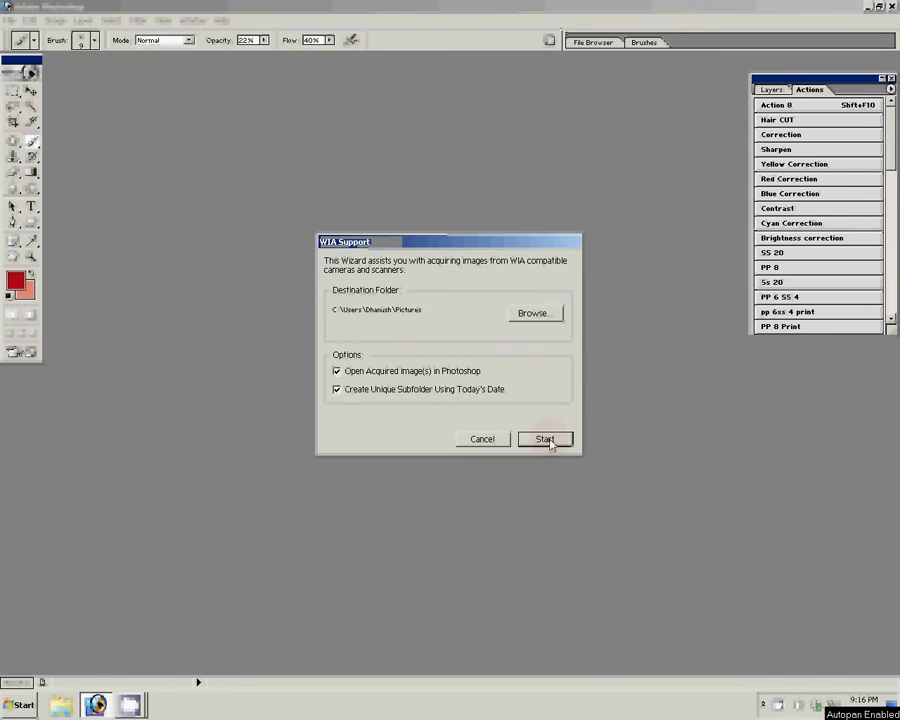
pyautogui.click(548, 441)
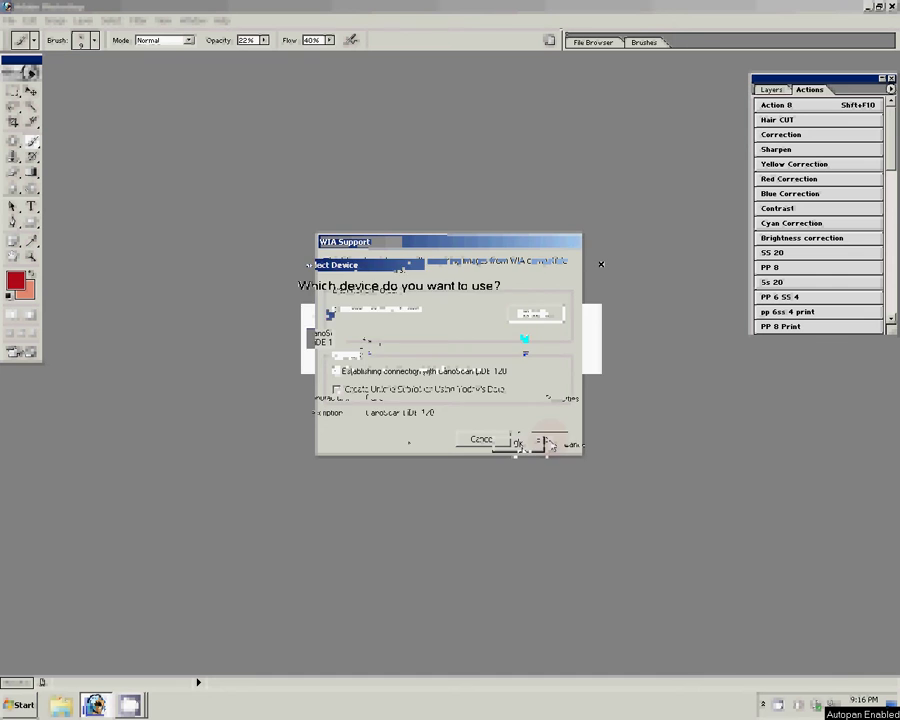
pyautogui.click(522, 446)
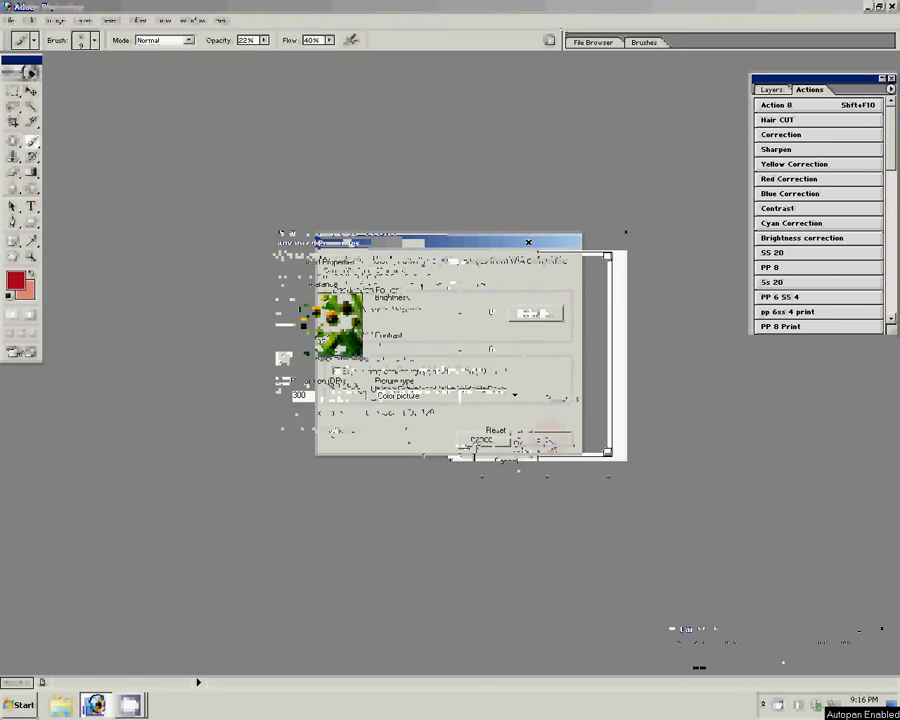
pyautogui.click(378, 441)
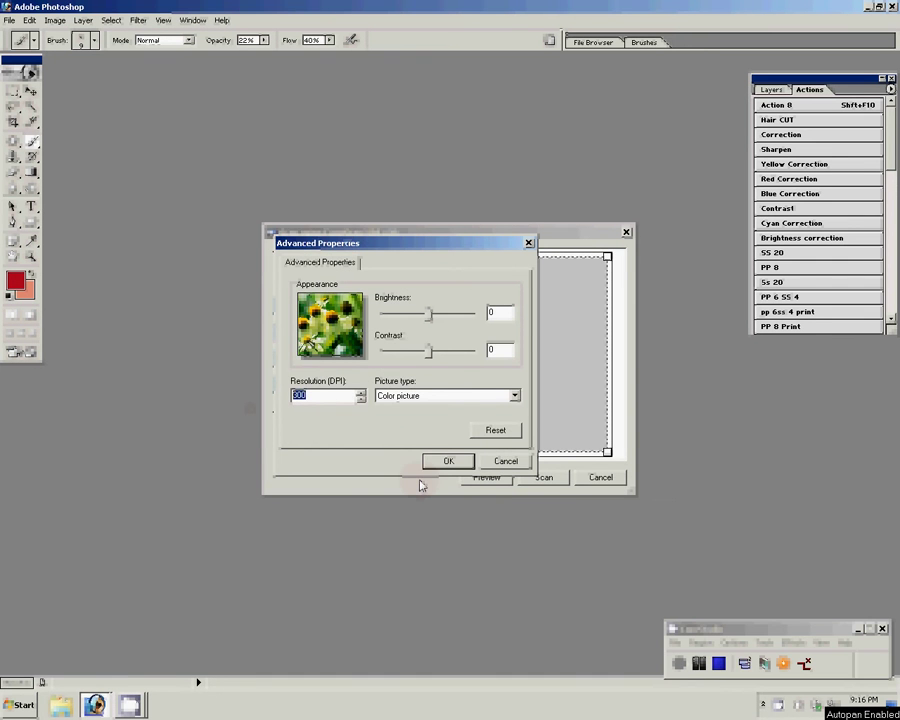
# Confirm the scan settings, enlarge the scan area around the passport photo, and scan it.
pyautogui.press('Return')
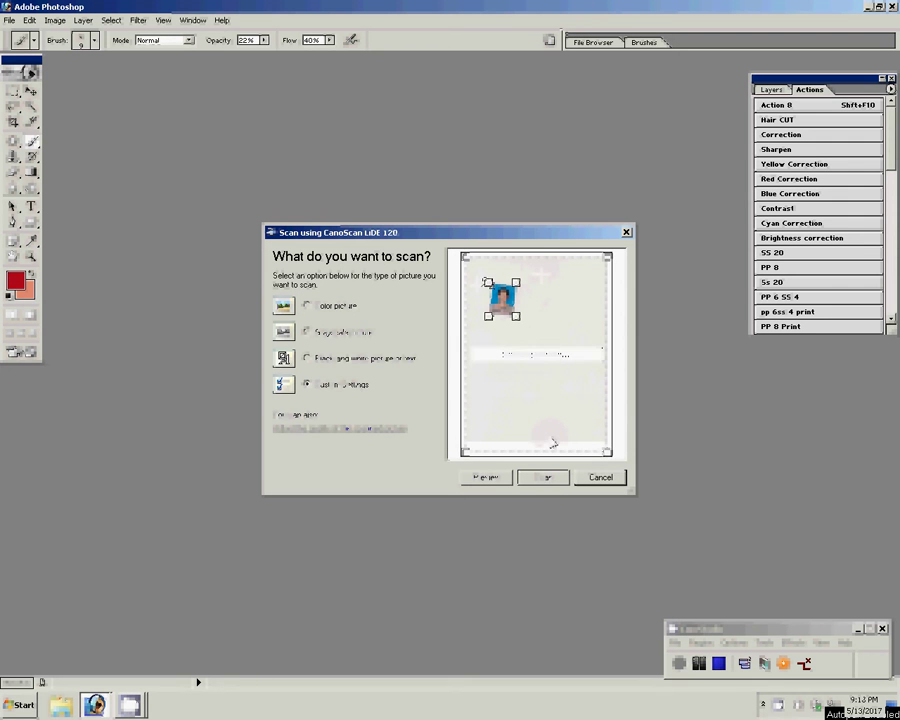
pyautogui.moveTo(487, 280); pyautogui.dragTo(484, 276)
pyautogui.moveTo(517, 316); pyautogui.dragTo(521, 323)
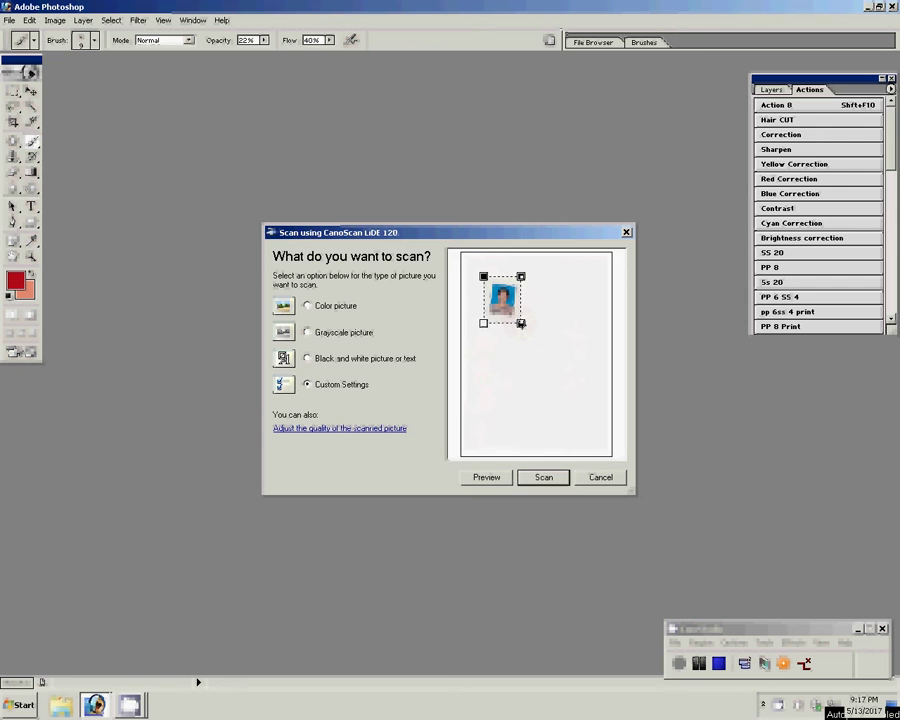
pyautogui.click(544, 477)
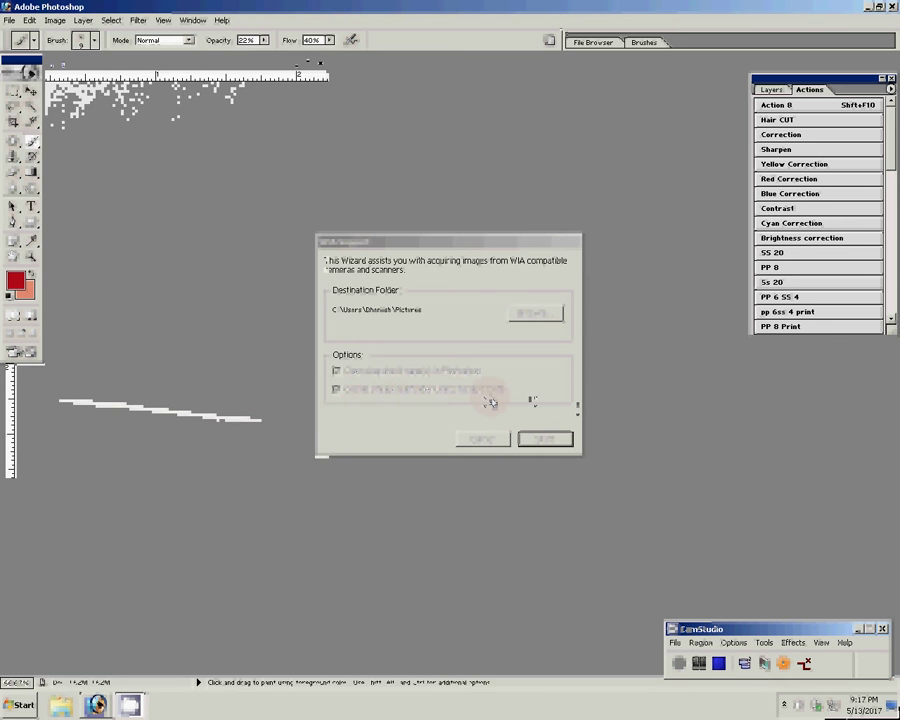
# Rotate the scanned image with Free Transform to straighten the tilted photo.
pyautogui.moveTo(166, 70); pyautogui.dragTo(386, 160)
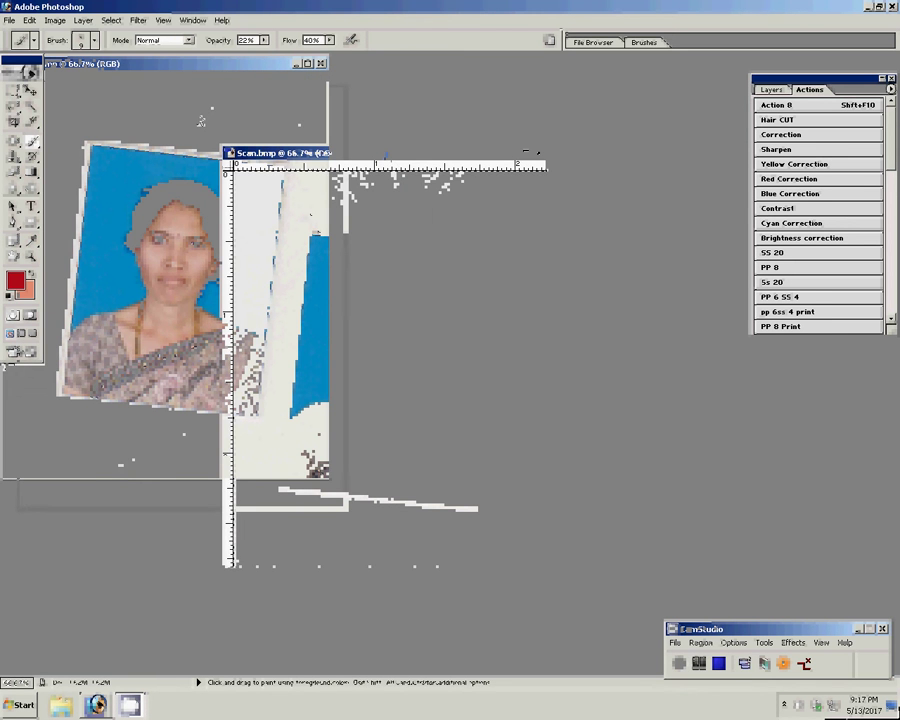
pyautogui.press('v')
pyautogui.hotkey('ctrl', '0')
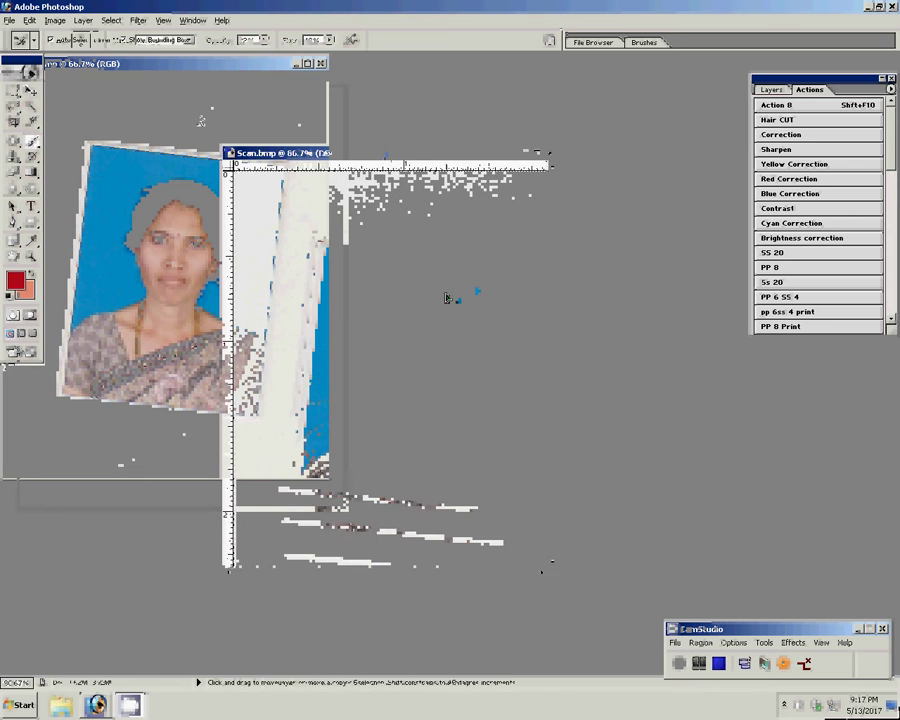
pyautogui.hotkey('ctrl', 't')
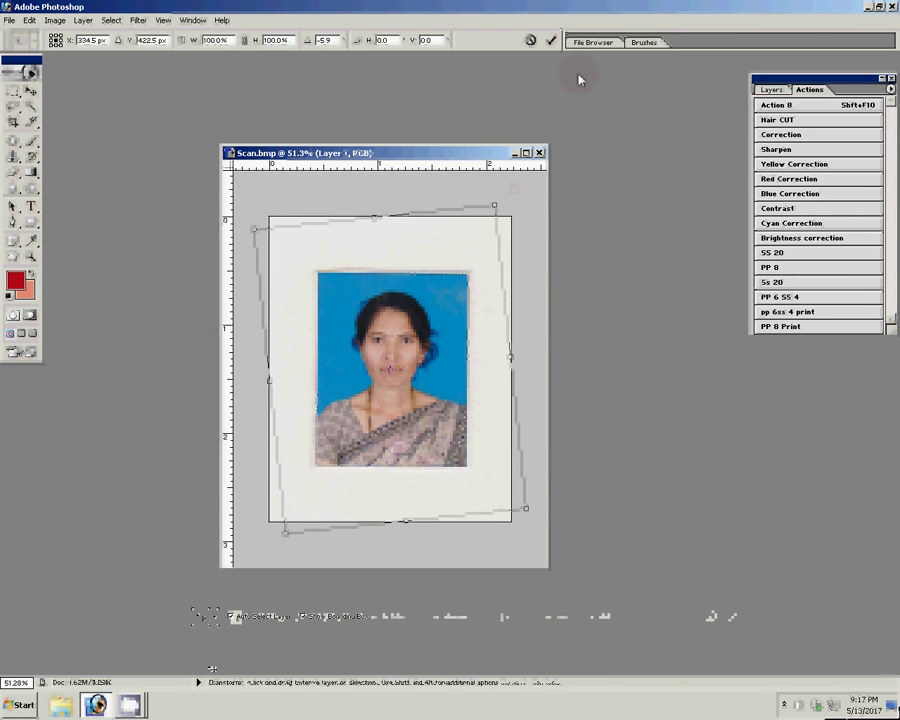
pyautogui.press('Return')
# Crop to the 3.4 × 4.4 cm passport photo and view it at Actual Pixels.
pyautogui.press('c')
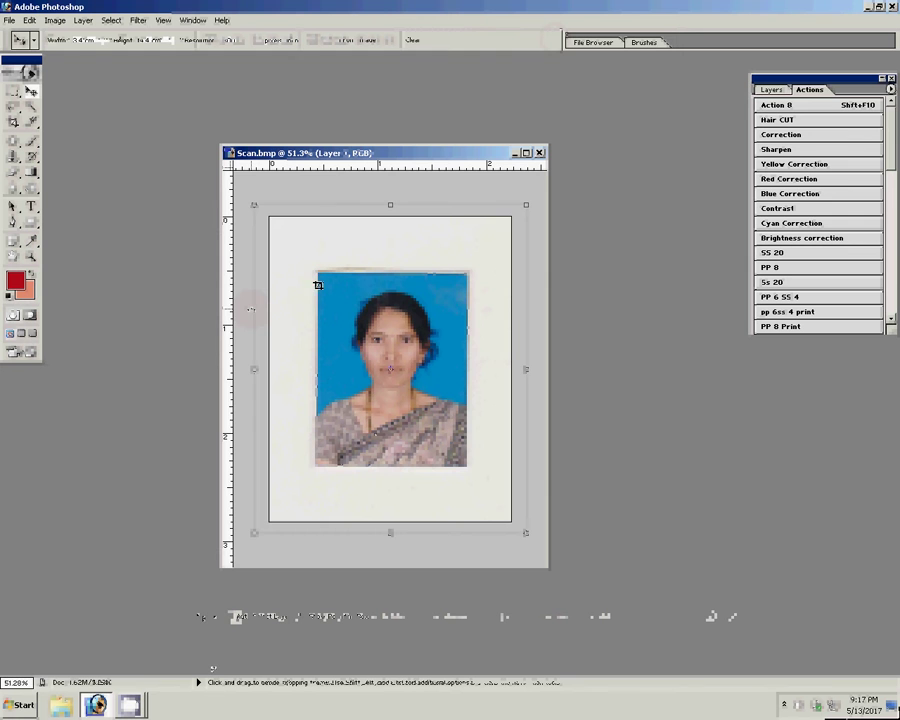
pyautogui.moveTo(320, 277); pyautogui.dragTo(470, 465)
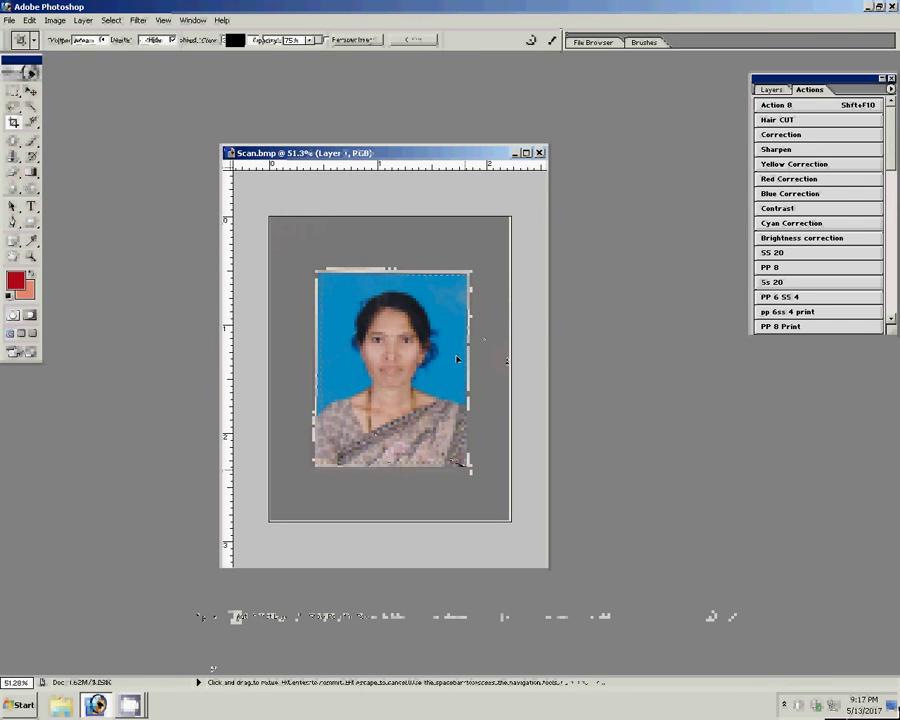
pyautogui.press('Return')
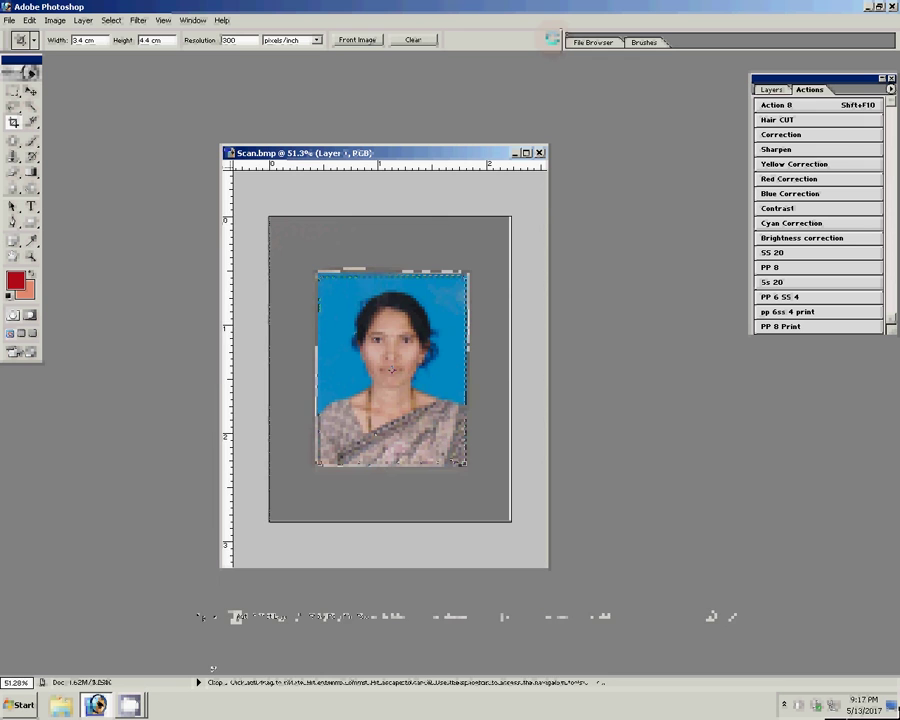
pyautogui.press('z')
pyautogui.rightClick(398, 367)
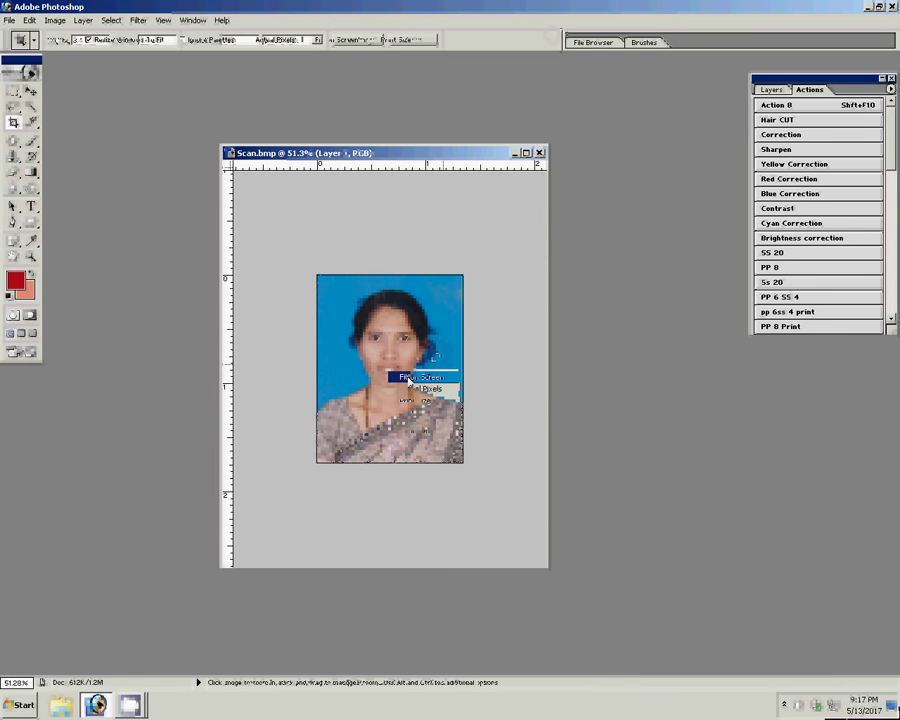
pyautogui.click(415, 388)
pyautogui.hotkey('ctrl', 'l')
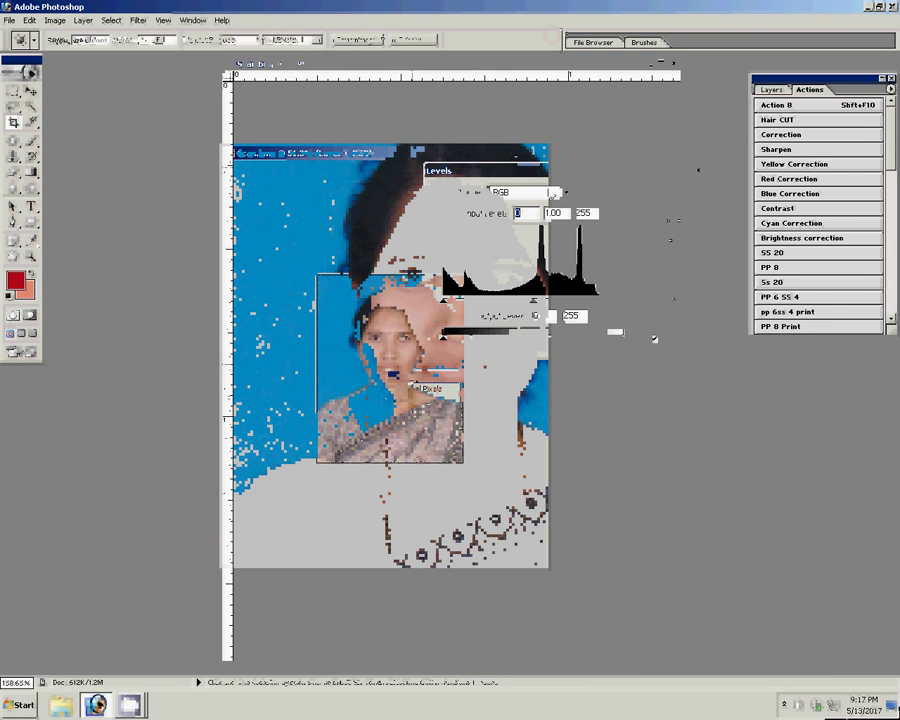
# Apply Levels with the midtone set to 0.87.
pyautogui.moveTo(470, 170); pyautogui.dragTo(581, 245)
pyautogui.moveTo(643, 380); pyautogui.dragTo(661, 381)
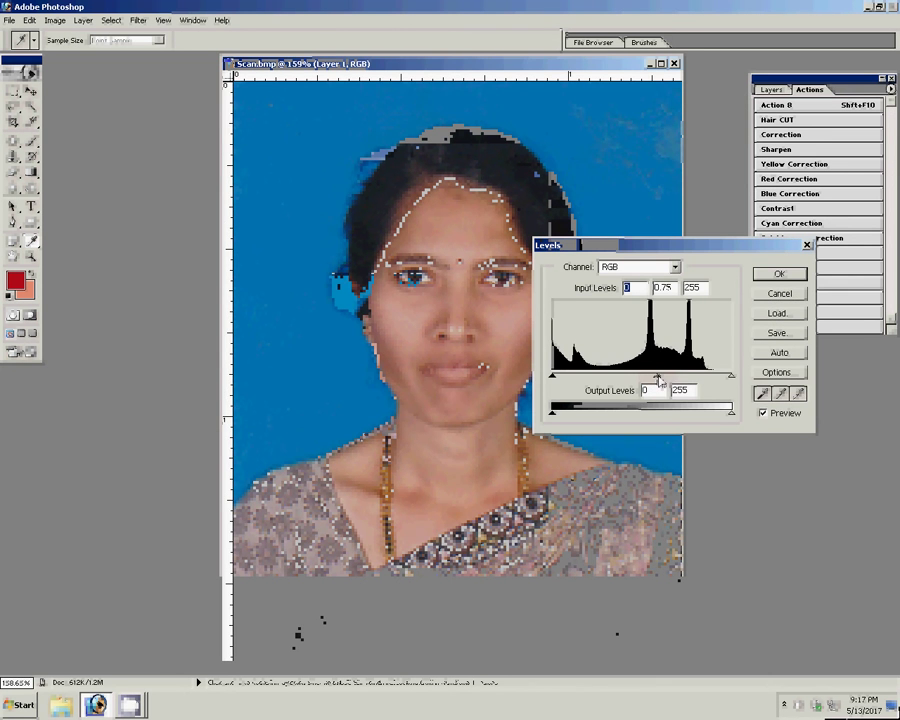
pyautogui.click(779, 273)
# Apply Color Balance shifting the midtones to -16 on Yellow-Blue.
pyautogui.hotkey('ctrl', 'b')
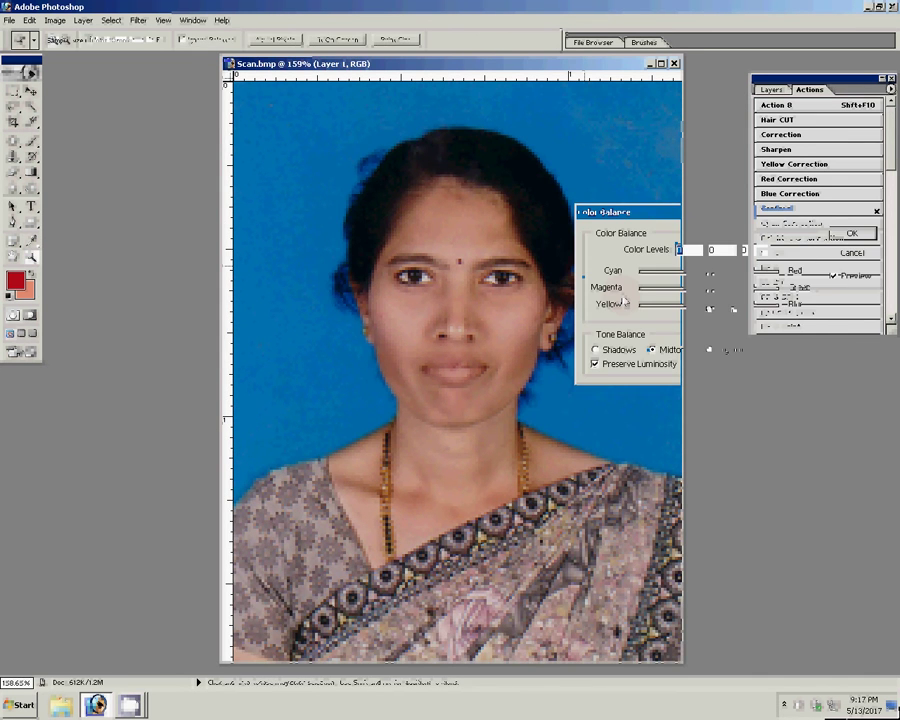
pyautogui.moveTo(706, 306); pyautogui.dragTo(697, 306)
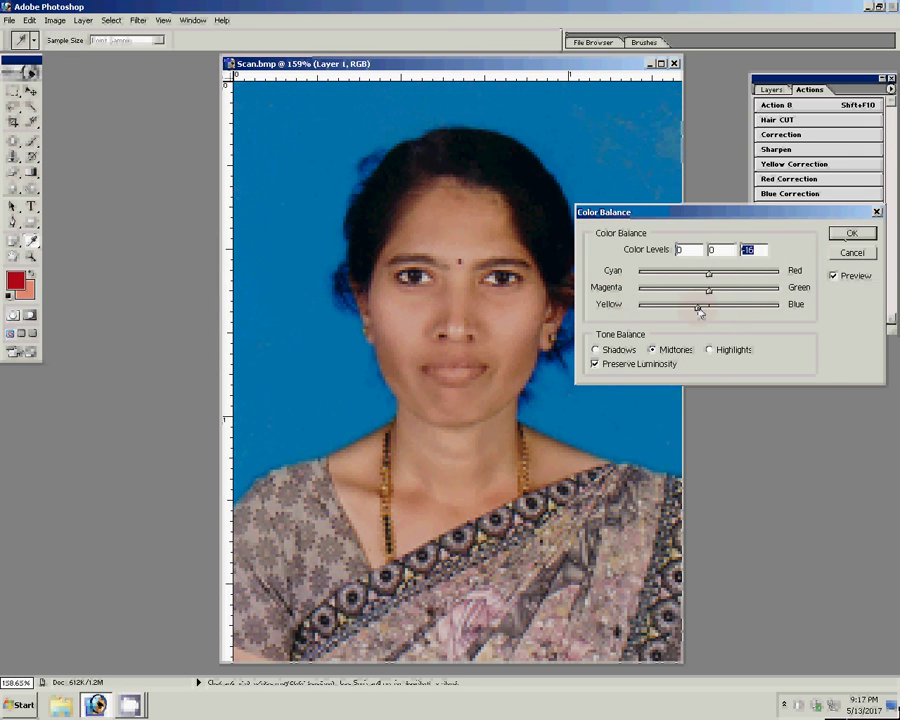
pyautogui.press('Return')
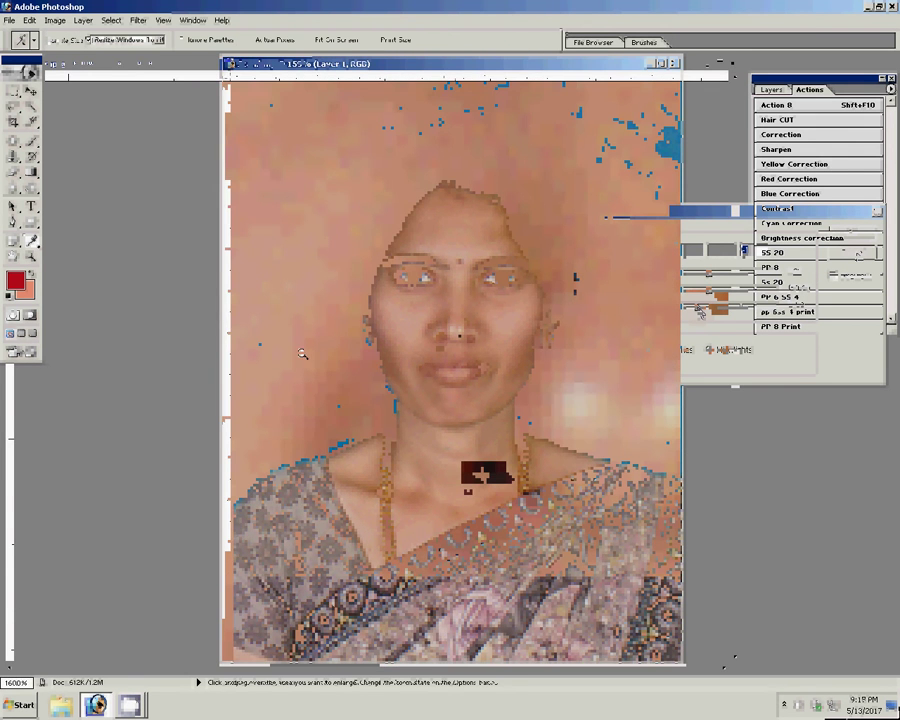
# Zoom the face to 200%, pan up to the forehead and hairline, and show the Layers palette.
pyautogui.rightClick(244, 256)
pyautogui.click(258, 261)
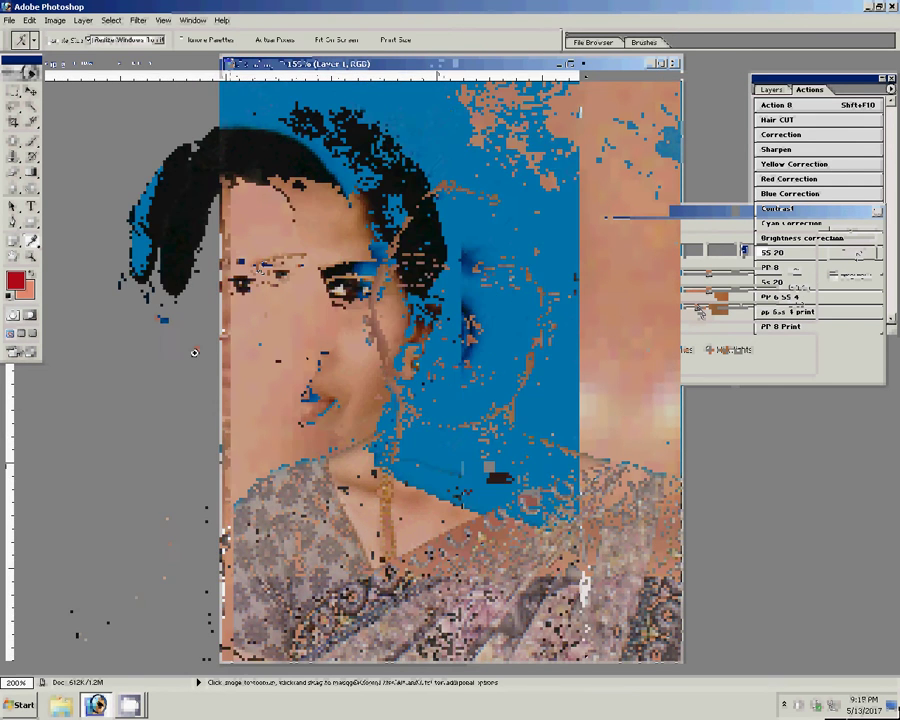
pyautogui.click(234, 369)
pyautogui.press('j')
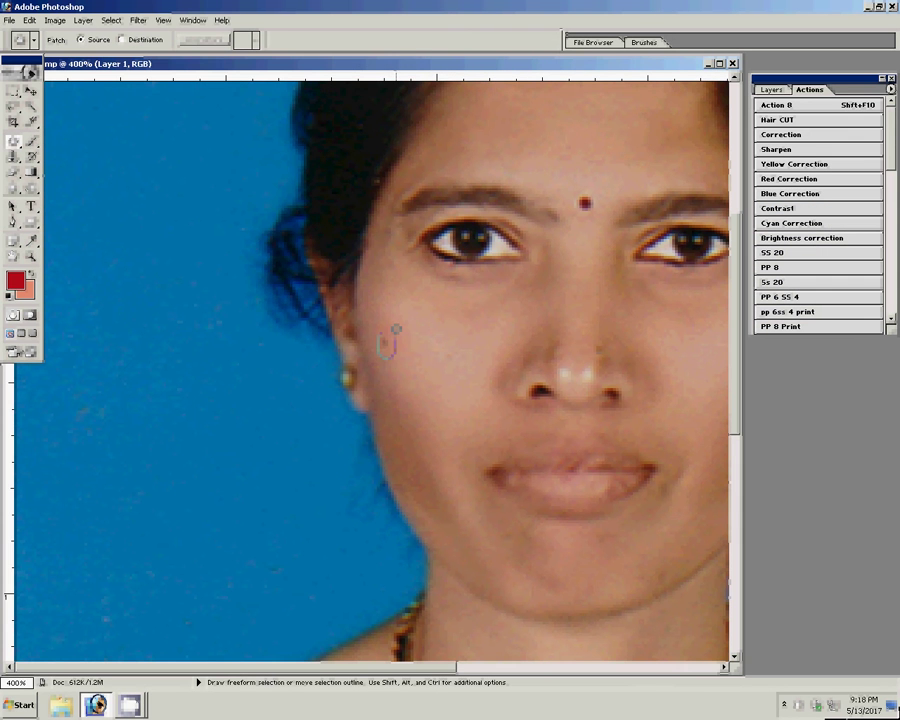
pyautogui.moveTo(504, 279); pyautogui.dragTo(378, 370)
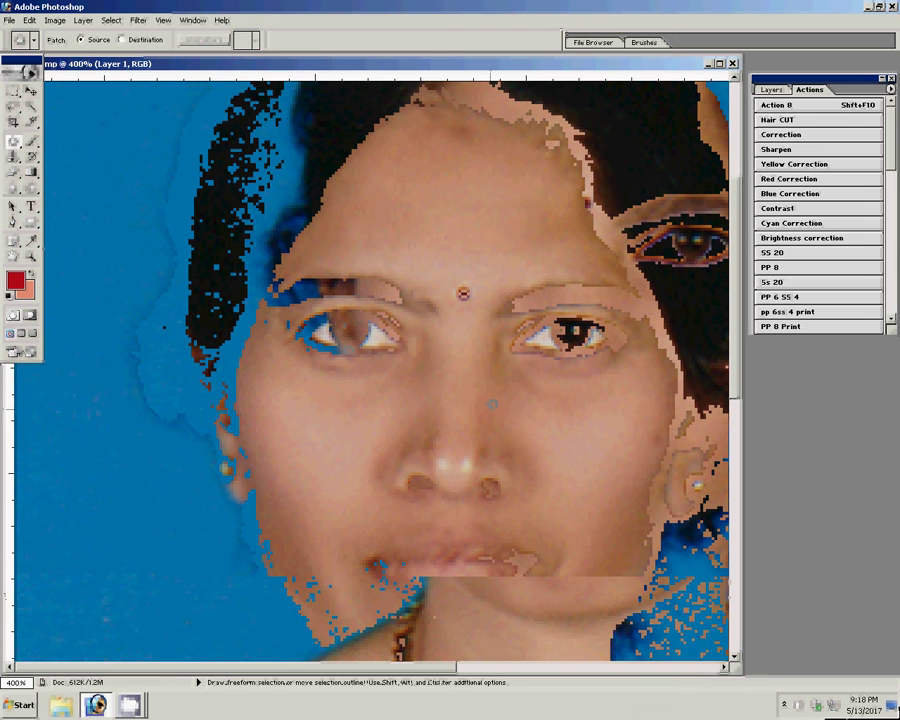
pyautogui.moveTo(253, 250)
pyautogui.mouseDown()
pyautogui.moveTo(243, 423)
pyautogui.moveTo(255, 397)
pyautogui.mouseUp()
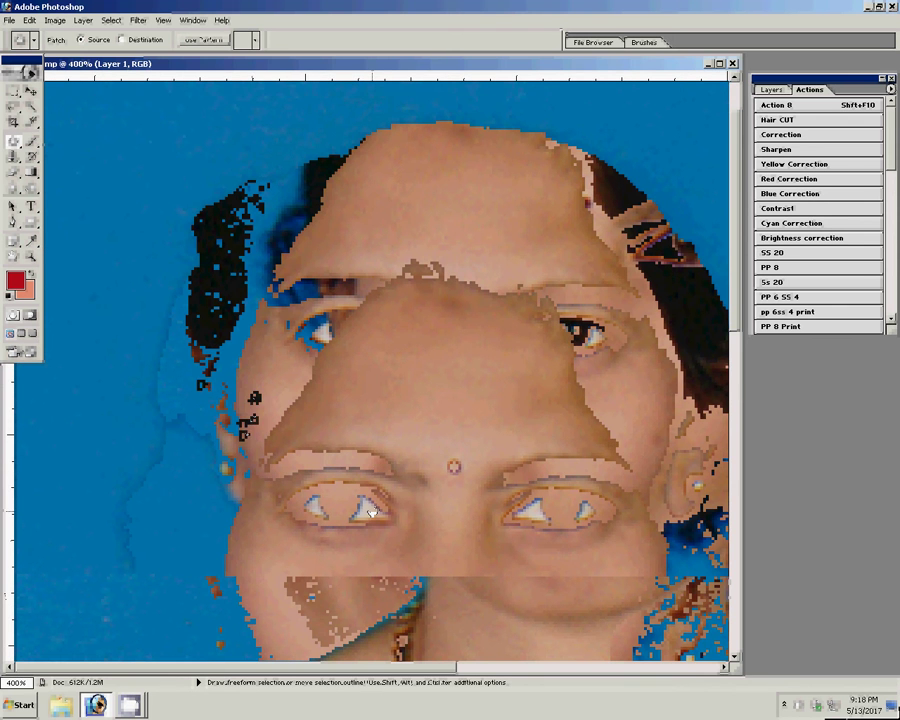
pyautogui.click(771, 89)
pyautogui.click(55, 20)
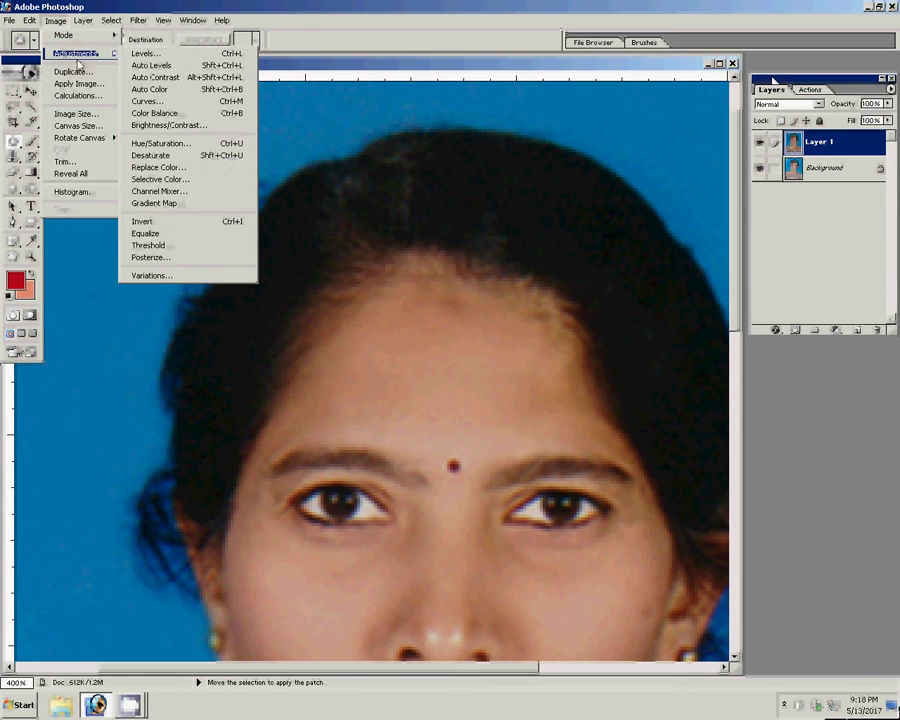
pyautogui.moveTo(76, 53)
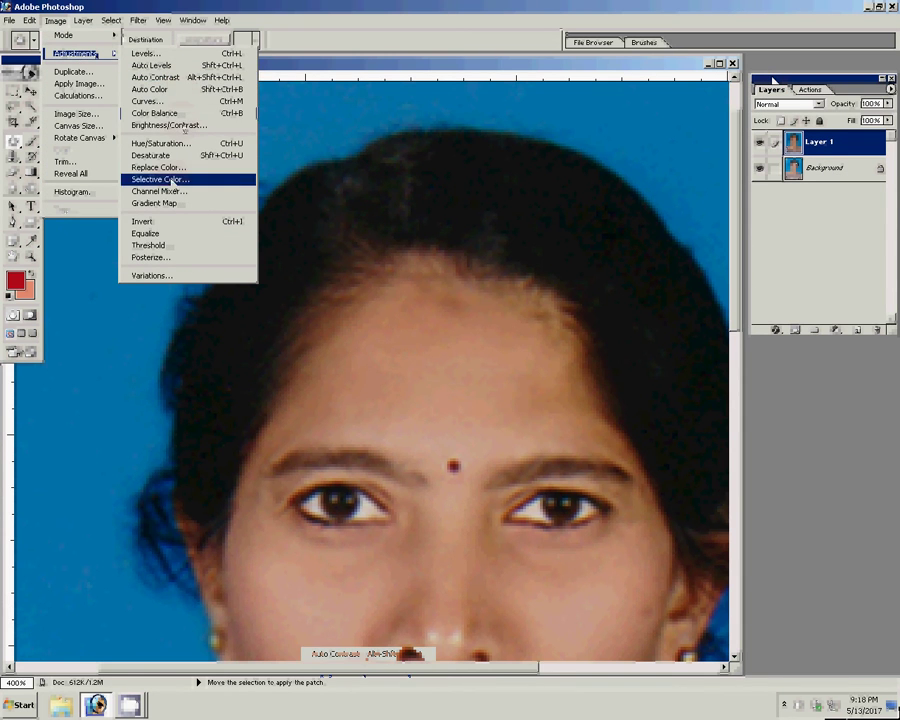
# Deepen the Blacks with Selective Color and fit the portrait on screen.
pyautogui.click(160, 179)
pyautogui.click(440, 279)
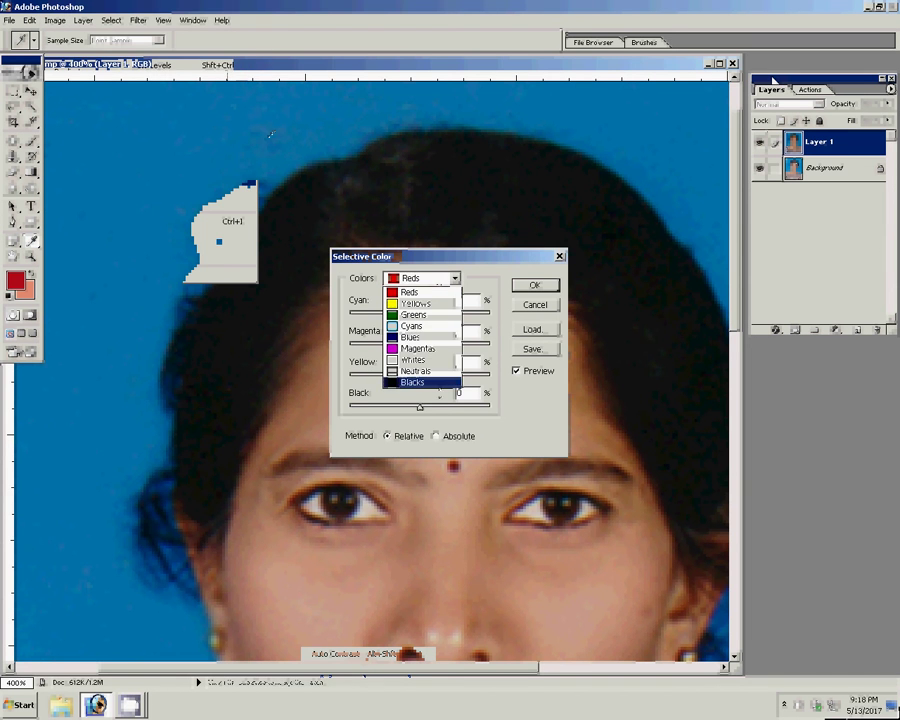
pyautogui.click(412, 382)
pyautogui.moveTo(420, 406); pyautogui.dragTo(431, 410)
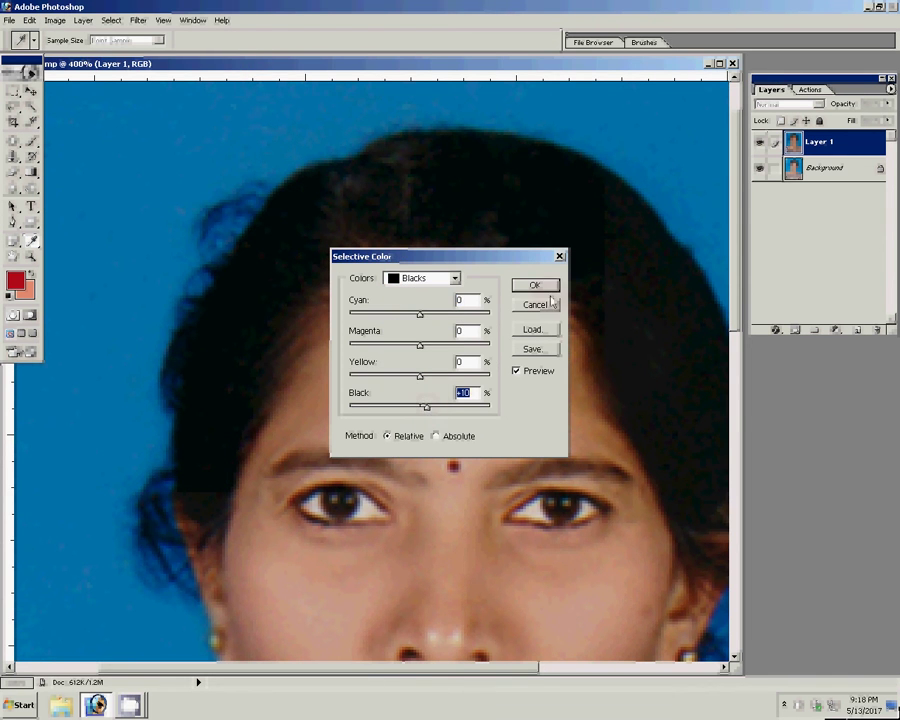
pyautogui.press('Return')
pyautogui.press('z')
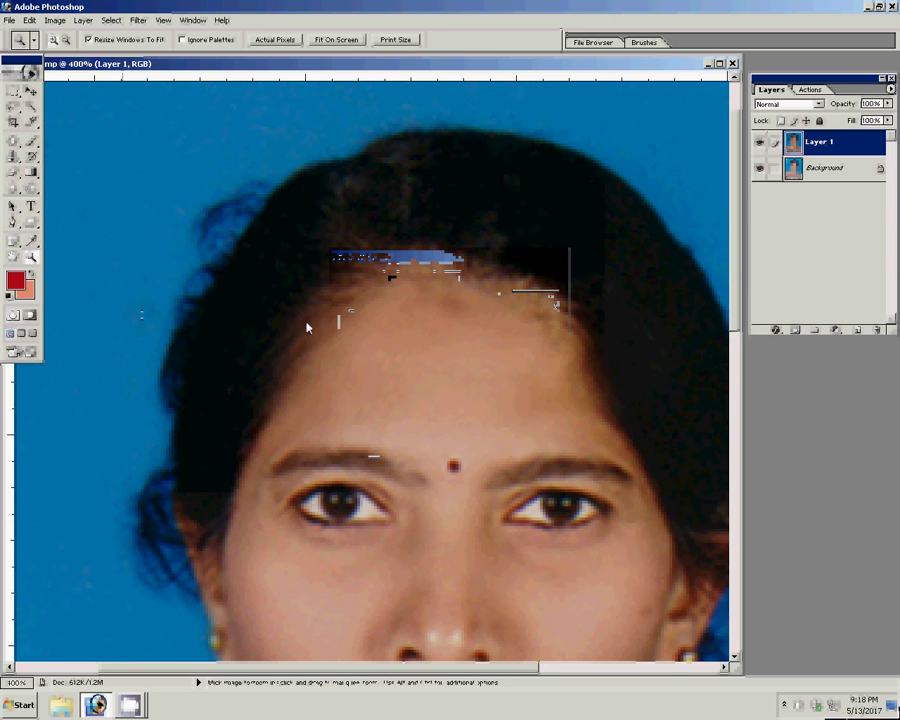
pyautogui.hotkey('ctrl', '0')
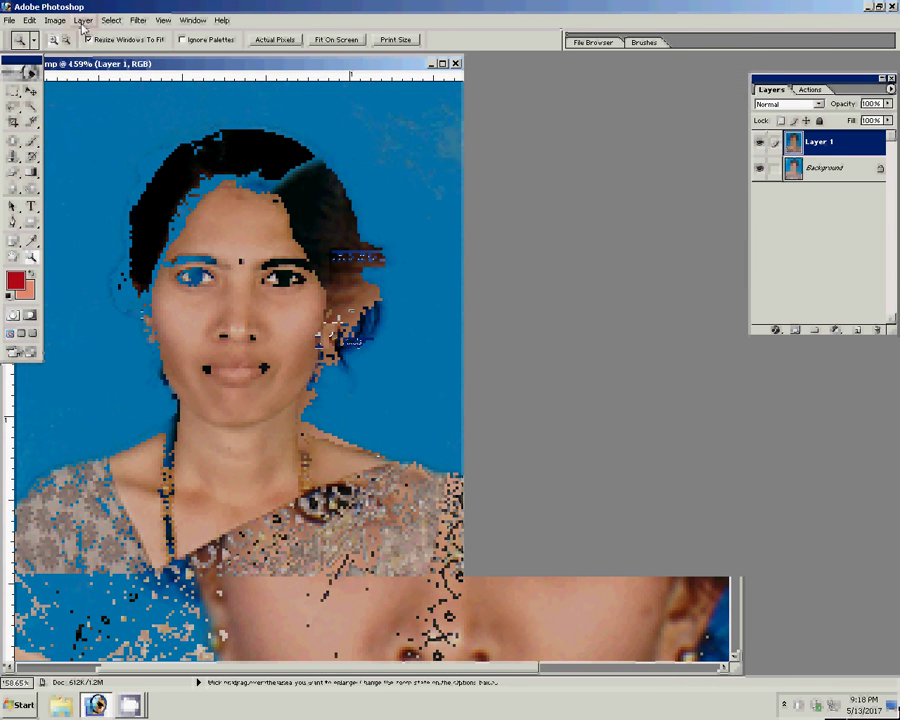
# Preview a Color Balance midtone setting of 0, -5, -12.
pyautogui.click(55, 20)
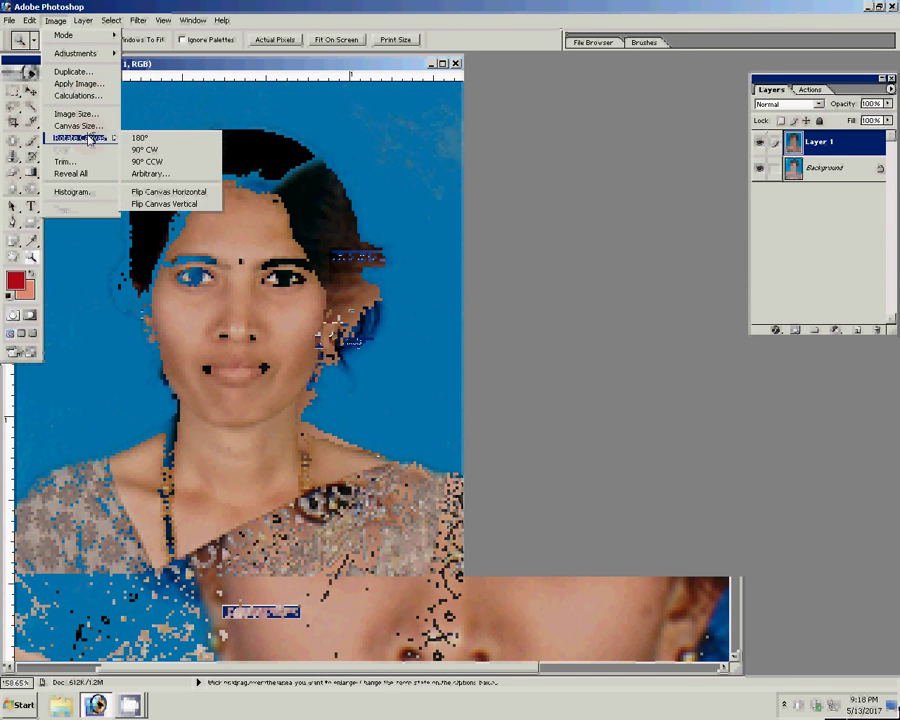
pyautogui.moveTo(78, 53)
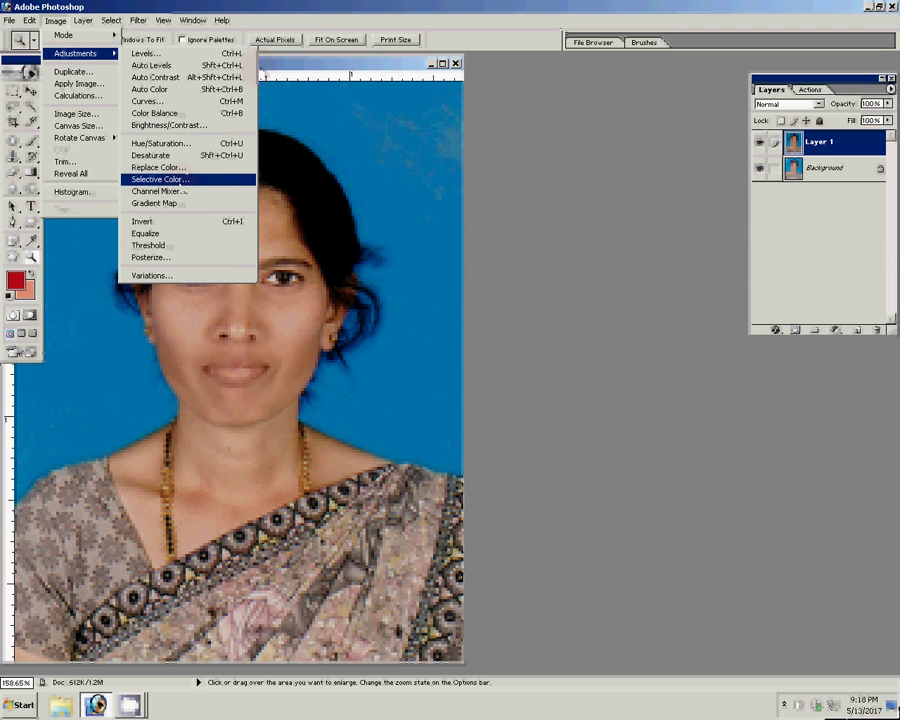
pyautogui.click(155, 113)
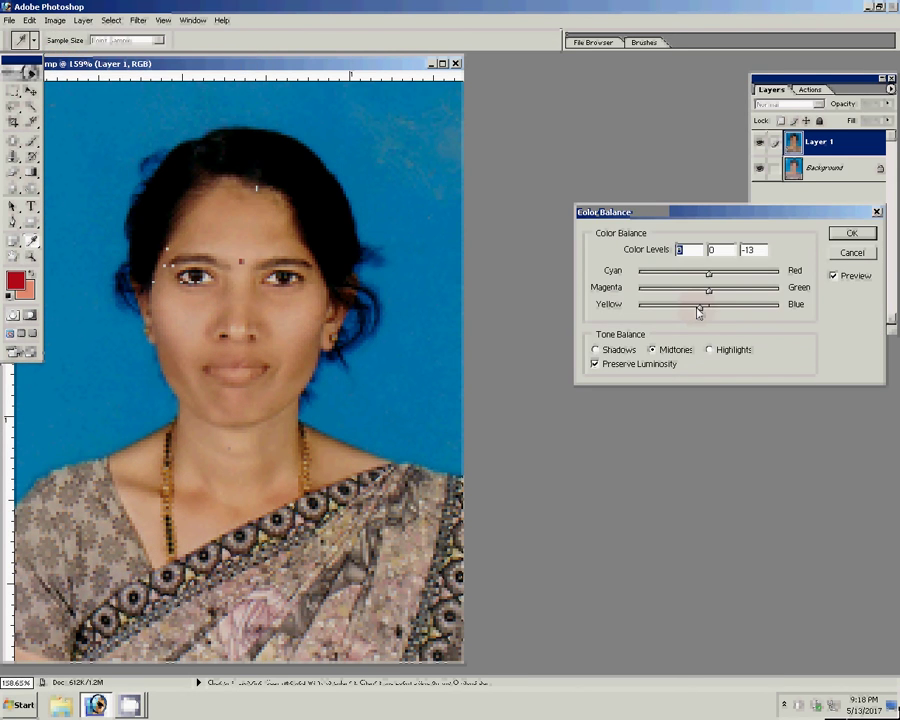
pyautogui.moveTo(706, 308)
pyautogui.mouseDown()
pyautogui.moveTo(700, 313)
pyautogui.moveTo(707, 298)
pyautogui.mouseUp()
# Apply the 0, -5, -12 colour balance and zoom into the lower face and neck.
pyautogui.press('Return')
pyautogui.press('z')
pyautogui.click(269, 494)
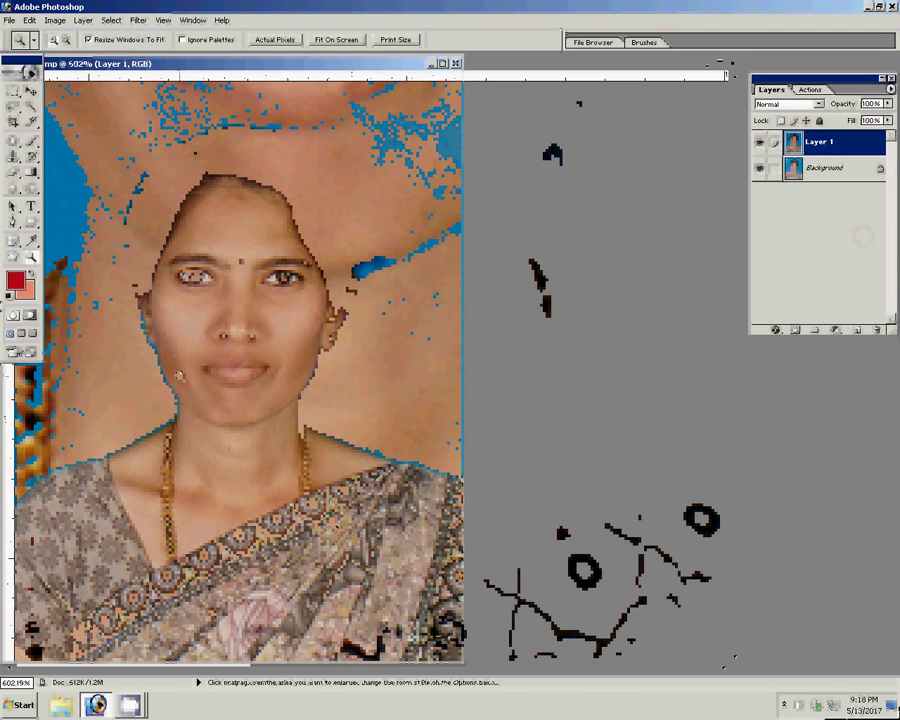
pyautogui.press('j')
pyautogui.hotkey('ctrl', '+')
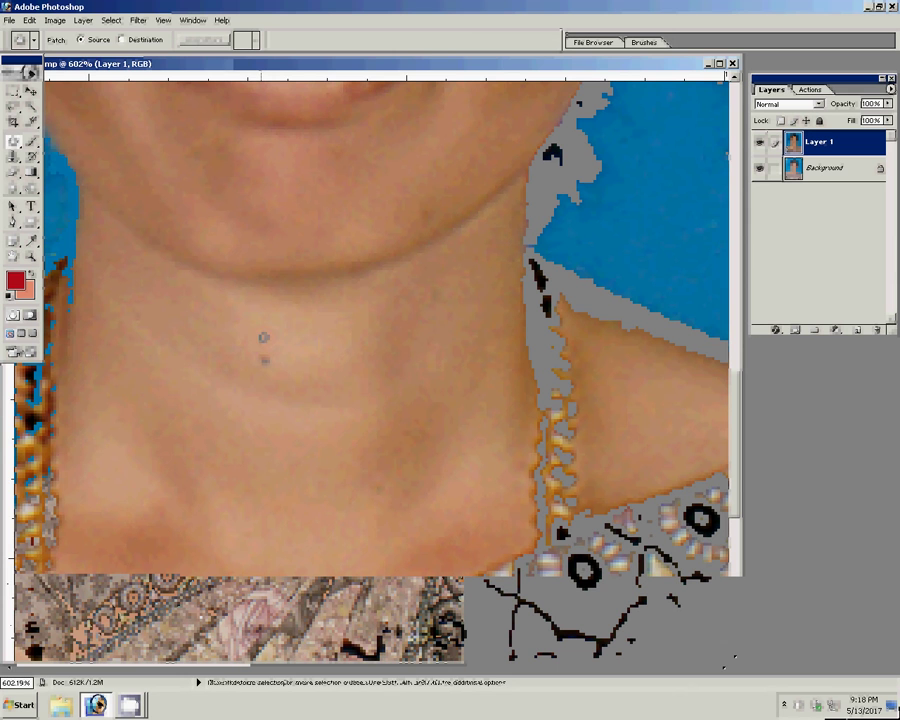
# Patch away a chin blemish and a neck spot, then merge visible layers into Background.
pyautogui.hotkey('ctrl', 'a')
pyautogui.hotkey('ctrl', 'd')
pyautogui.moveTo(200, 135); pyautogui.dragTo(195, 150)
pyautogui.moveTo(475, 108); pyautogui.dragTo(478, 117)
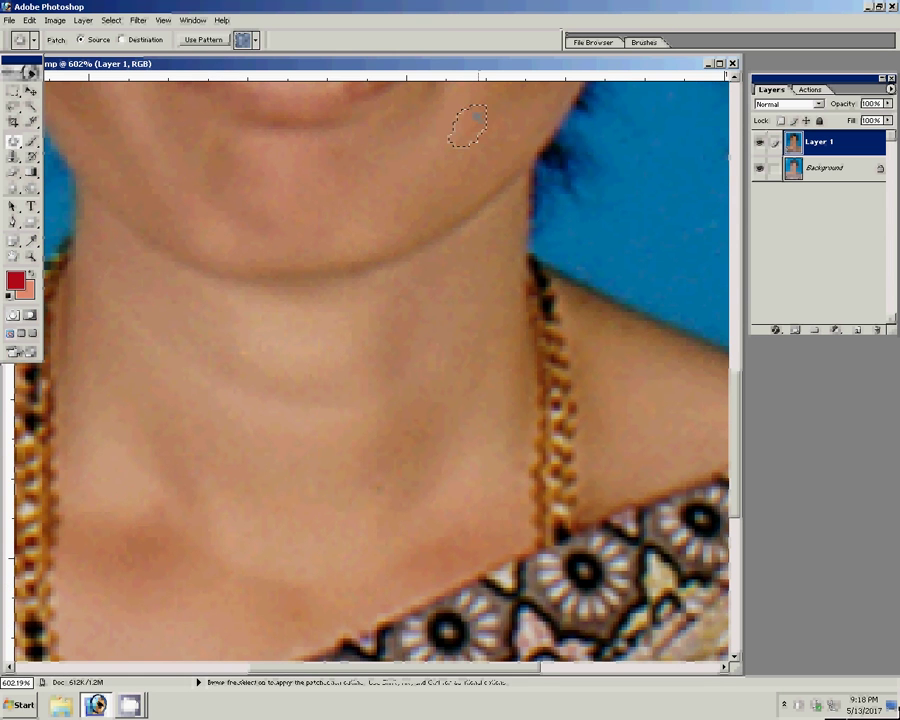
pyautogui.hotkey('ctrl', 'd')
pyautogui.moveTo(270, 446); pyautogui.dragTo(293, 434)
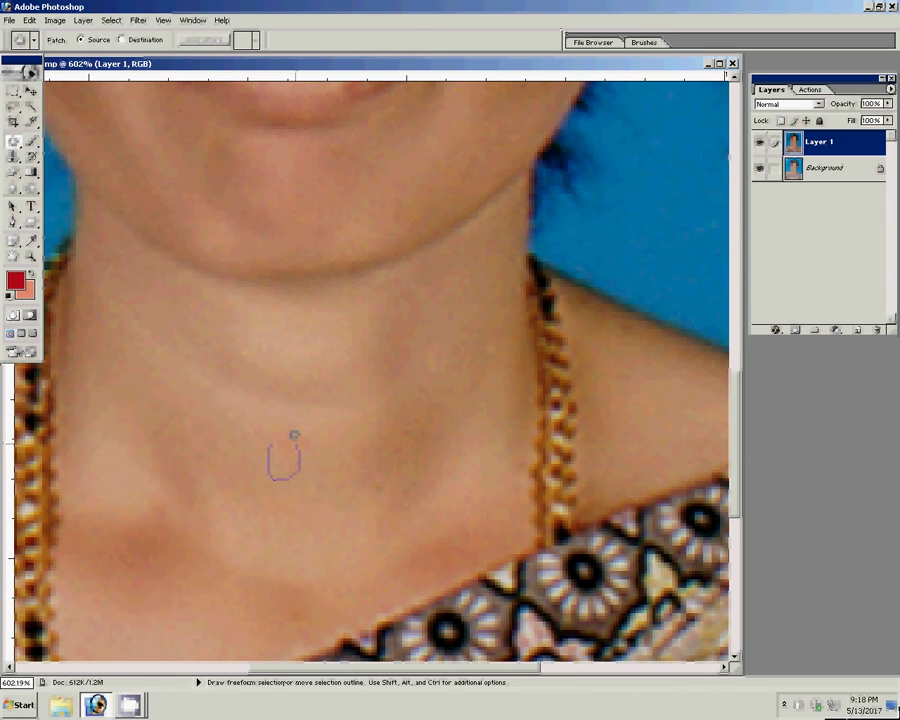
pyautogui.moveTo(366, 462); pyautogui.dragTo(390, 478)
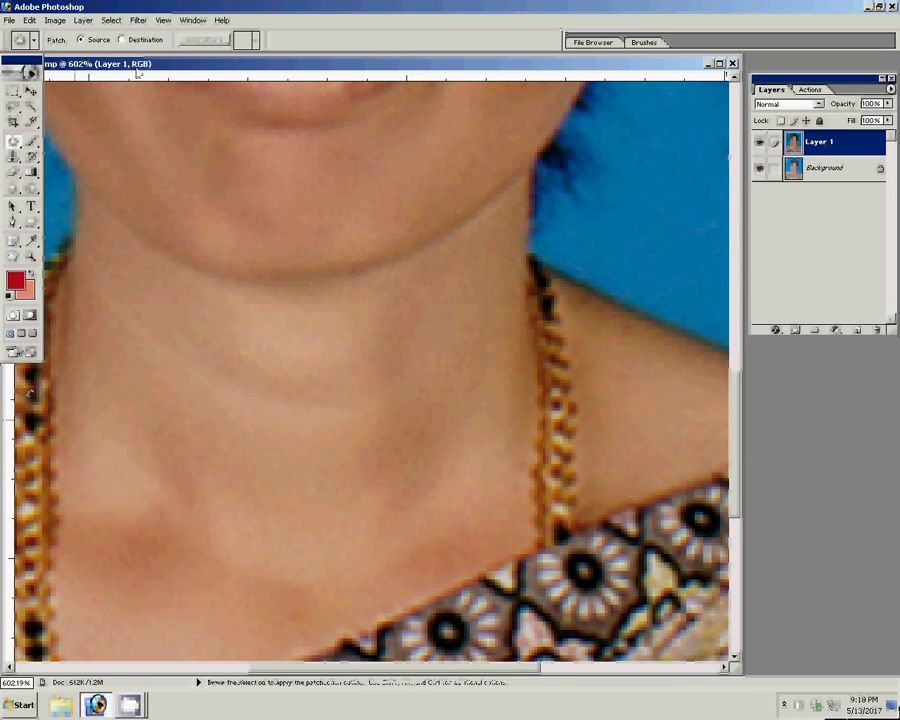
pyautogui.click(83, 20)
pyautogui.click(146, 368)
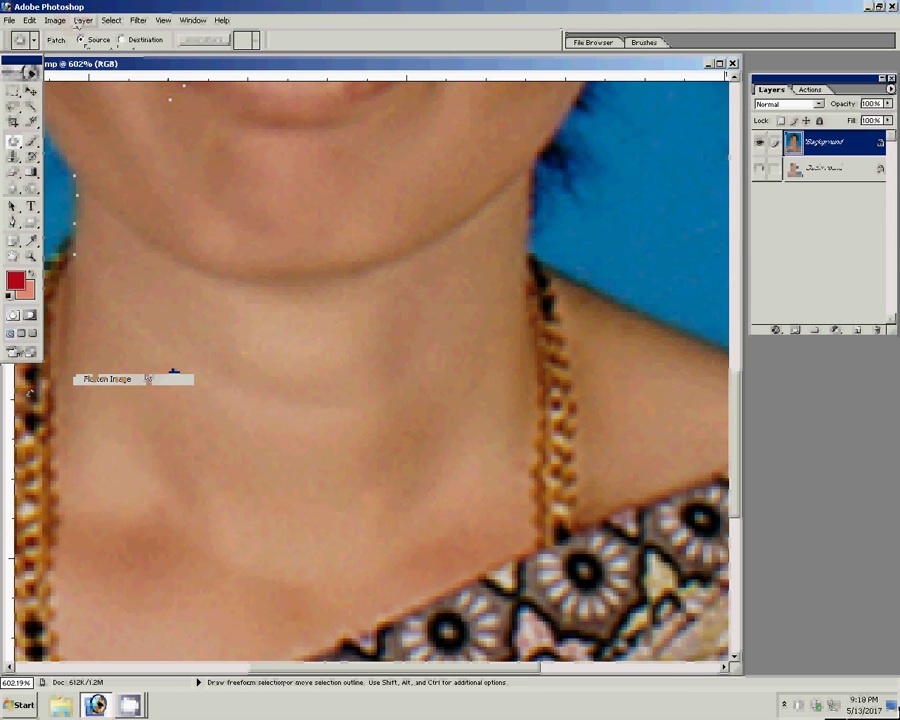
# Fit the portrait on screen, trial a Curves point and pencil curve, then cancel.
pyautogui.rightClick(248, 293)
pyautogui.click(268, 302)
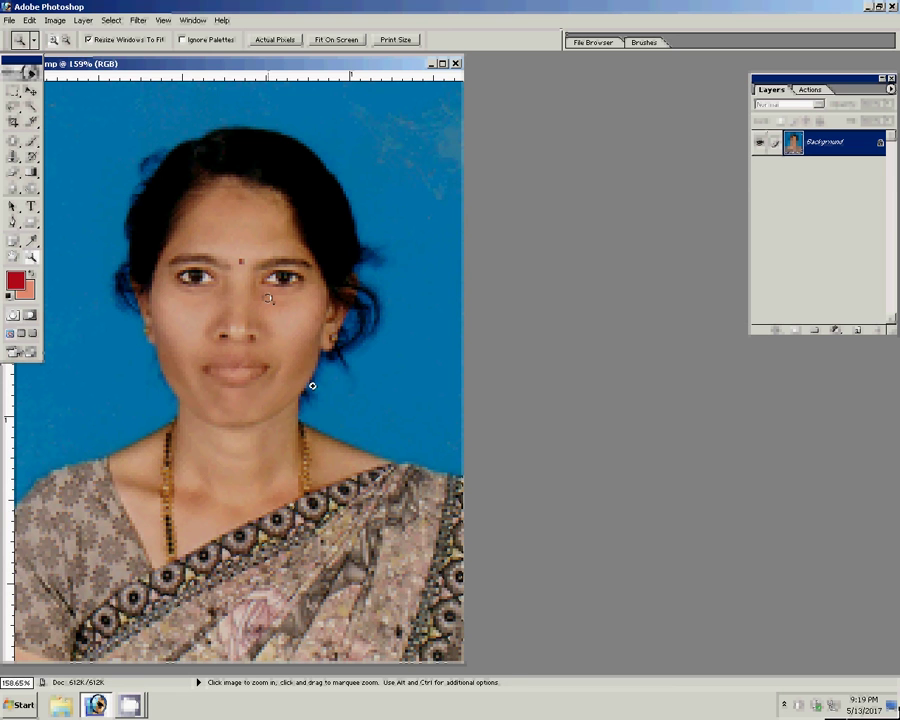
pyautogui.click(55, 20)
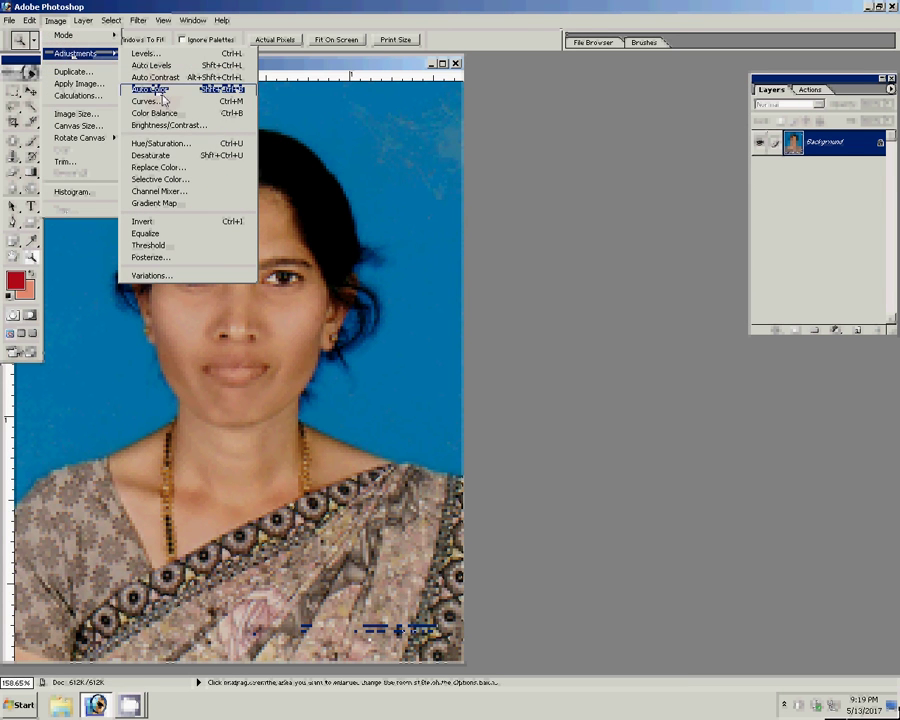
pyautogui.click(148, 101)
pyautogui.moveTo(536, 331); pyautogui.dragTo(539, 338)
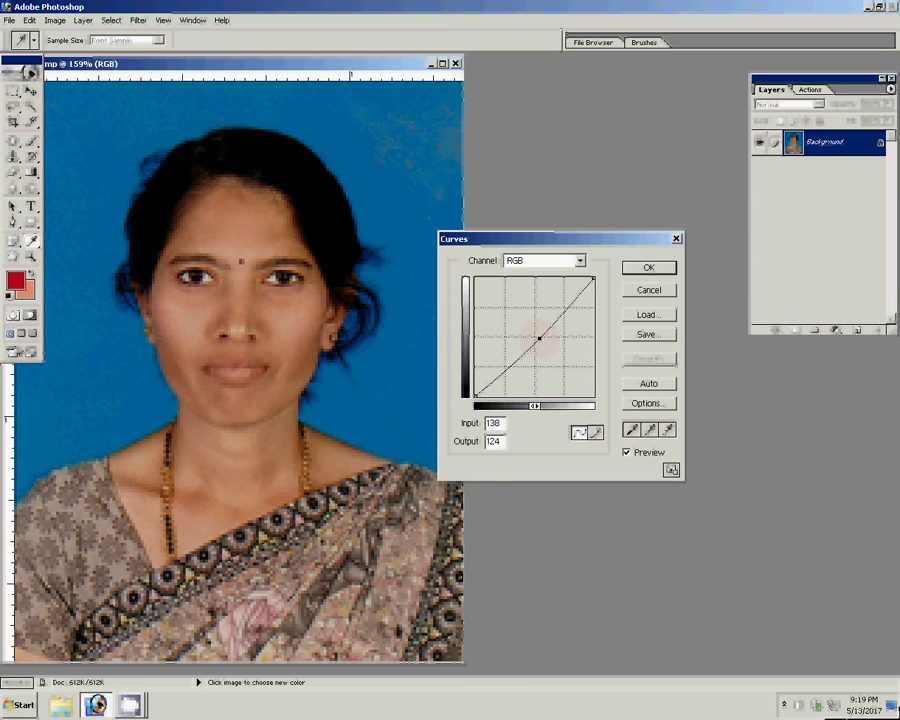
pyautogui.click(595, 432)
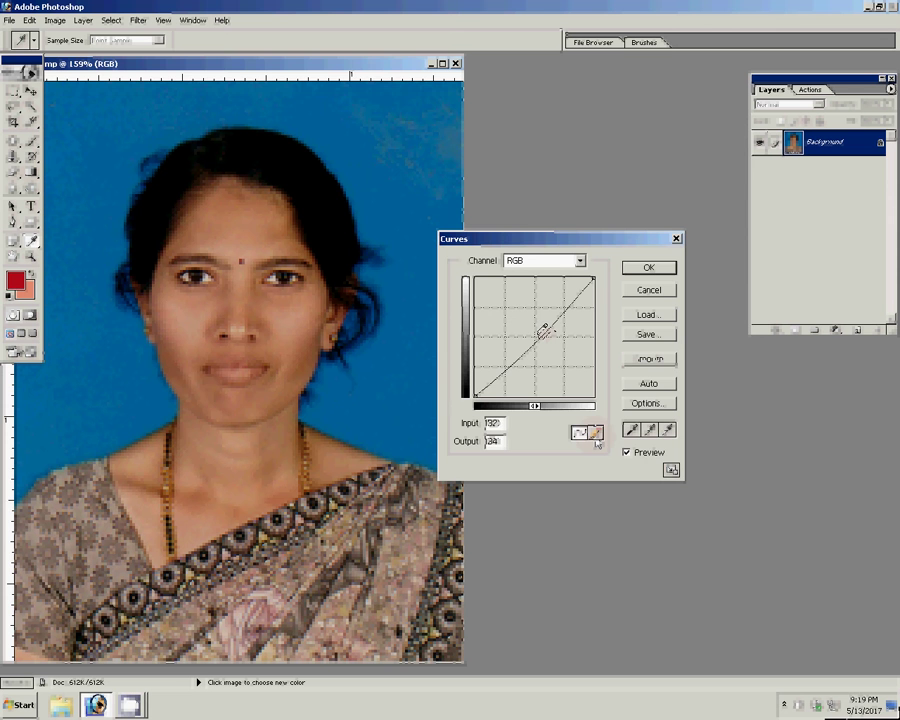
pyautogui.moveTo(536, 326); pyautogui.dragTo(546, 332)
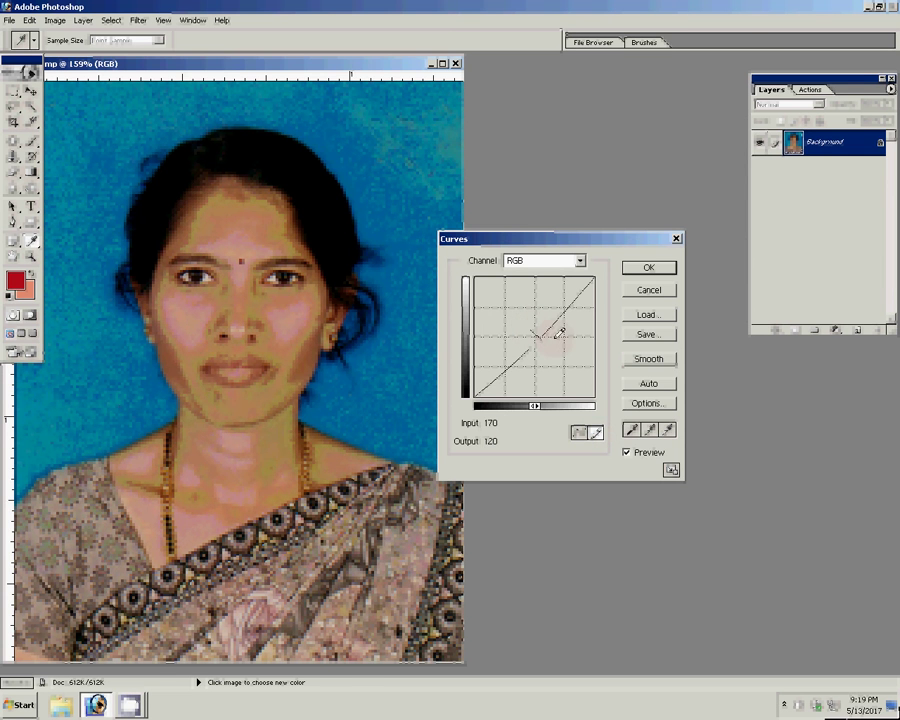
pyautogui.click(652, 290)
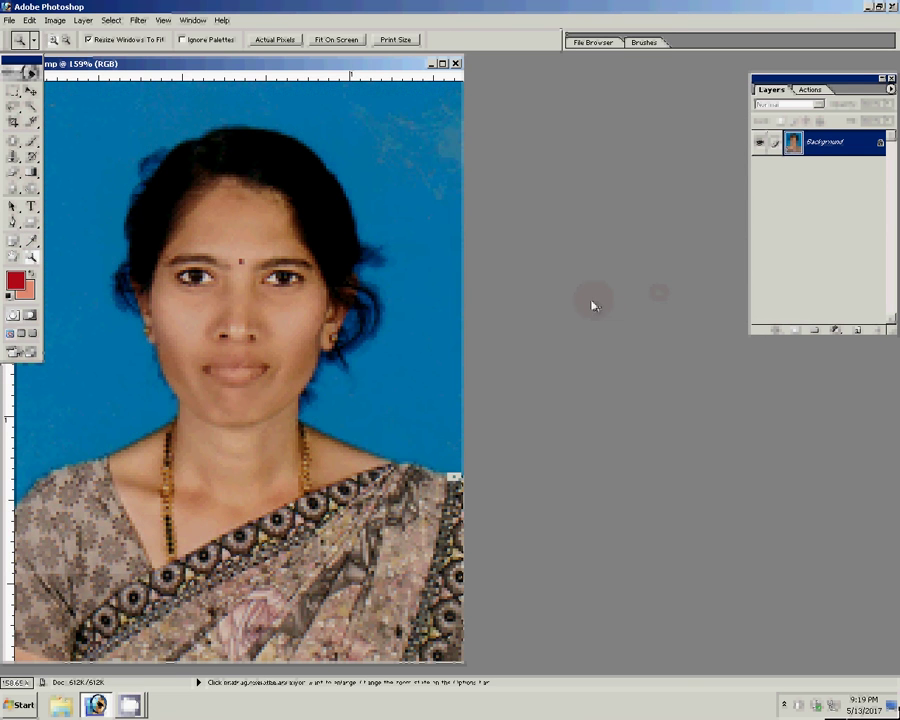
# Apply Levels with a 0.86 midtone gamma and show the Actions palette.
pyautogui.hotkey('ctrl', 'l')
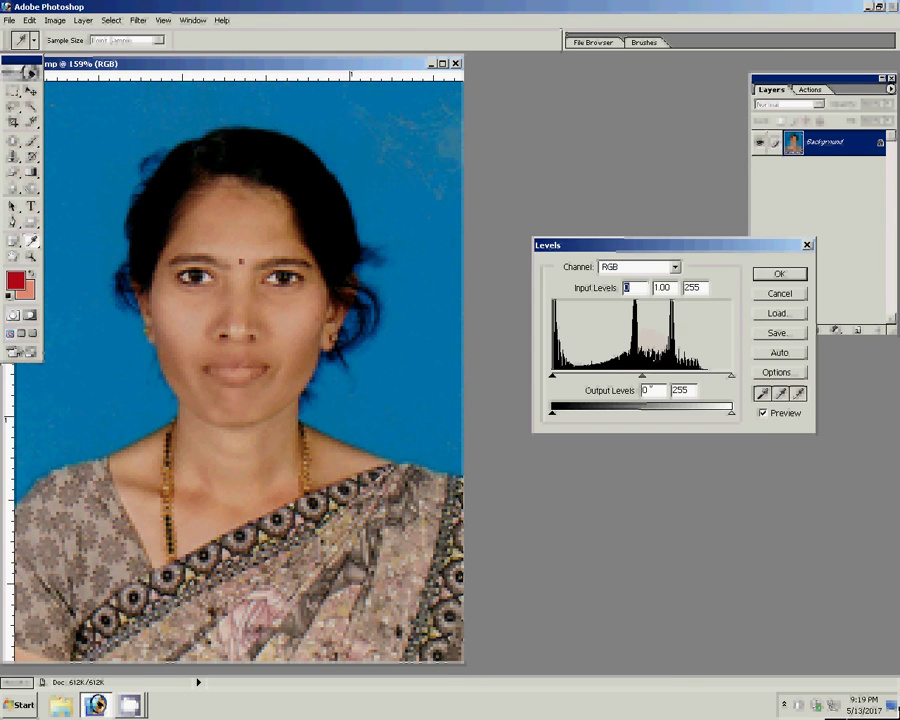
pyautogui.moveTo(642, 376); pyautogui.dragTo(651, 377)
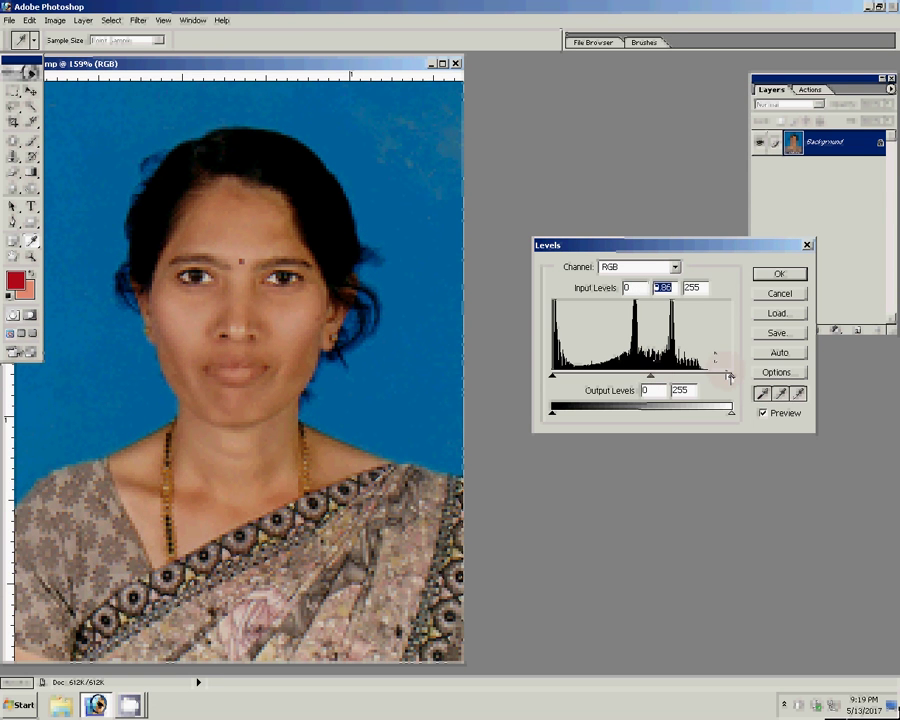
pyautogui.click(791, 280)
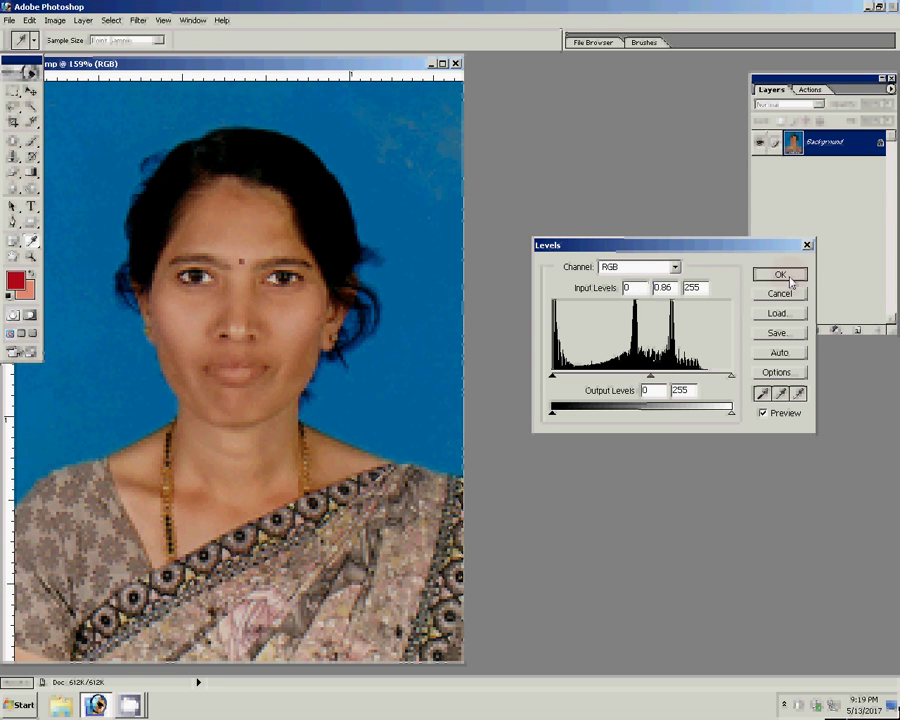
pyautogui.click(791, 281)
pyautogui.press('z')
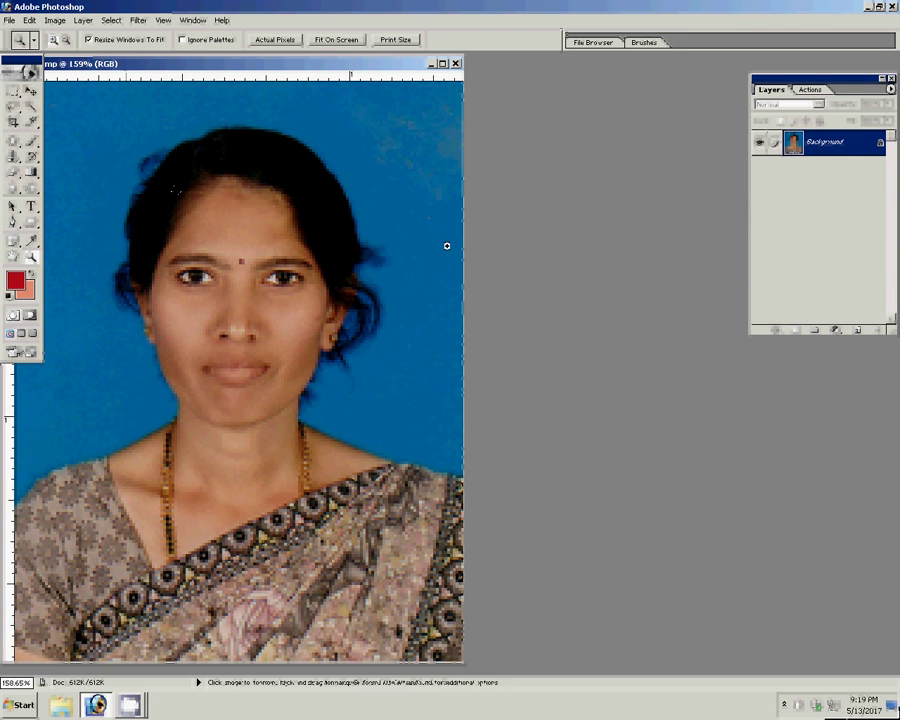
pyautogui.click(809, 89)
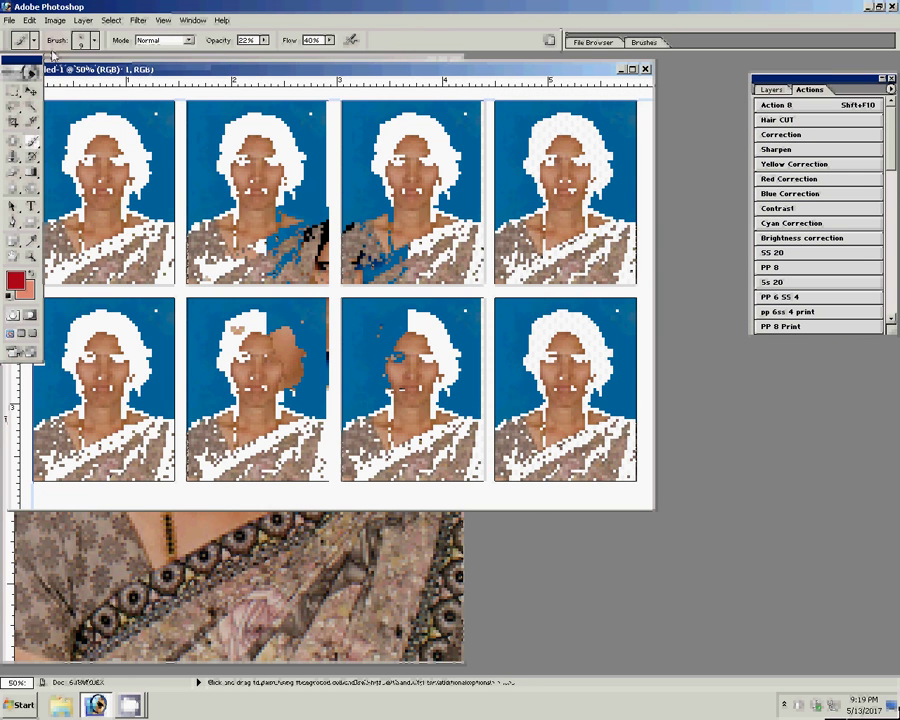
# Rotate the eight-up sheet 90° clockwise and set Print with Preview to Scale to Fit Media.
pyautogui.click(55, 20)
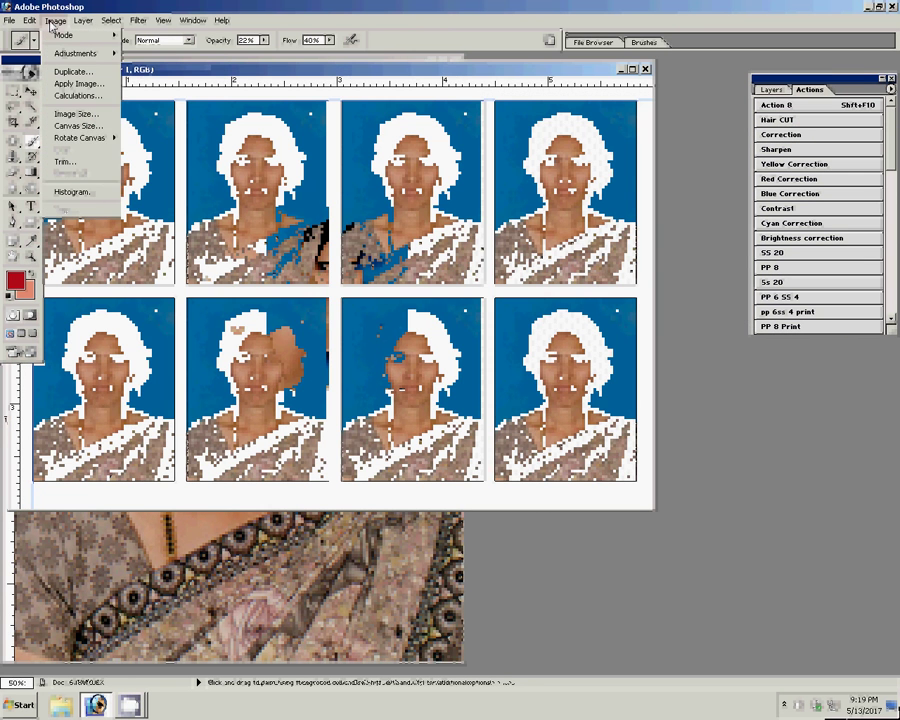
pyautogui.click(150, 146)
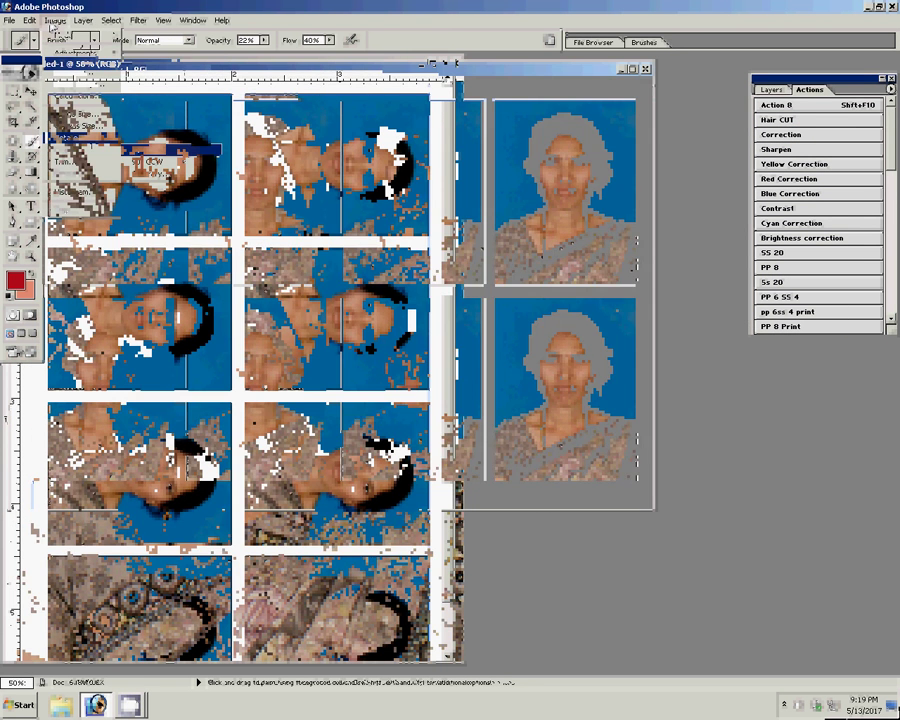
pyautogui.click(9, 20)
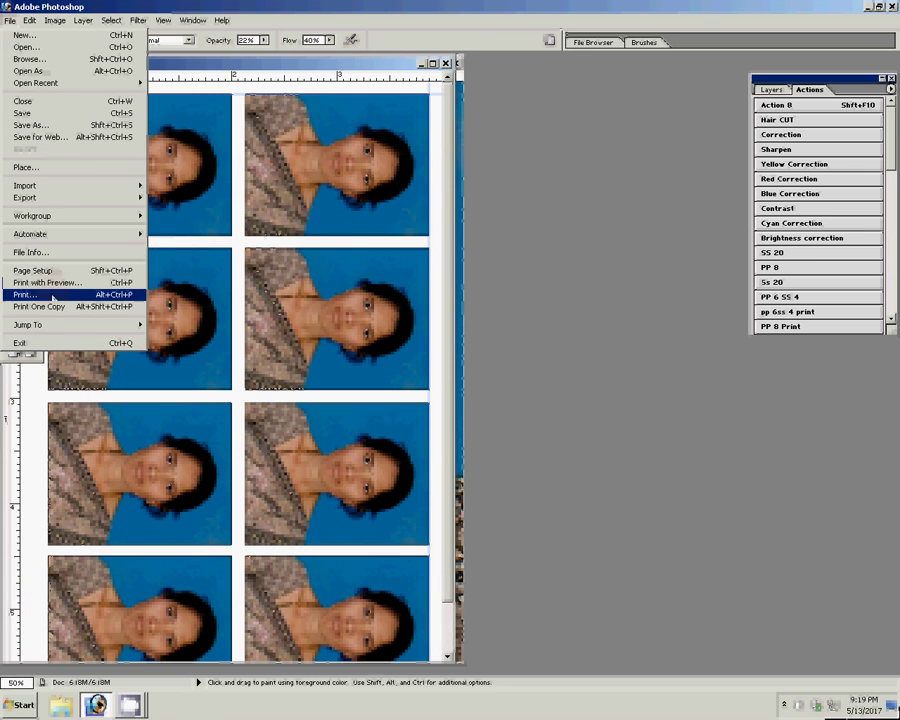
pyautogui.click(48, 283)
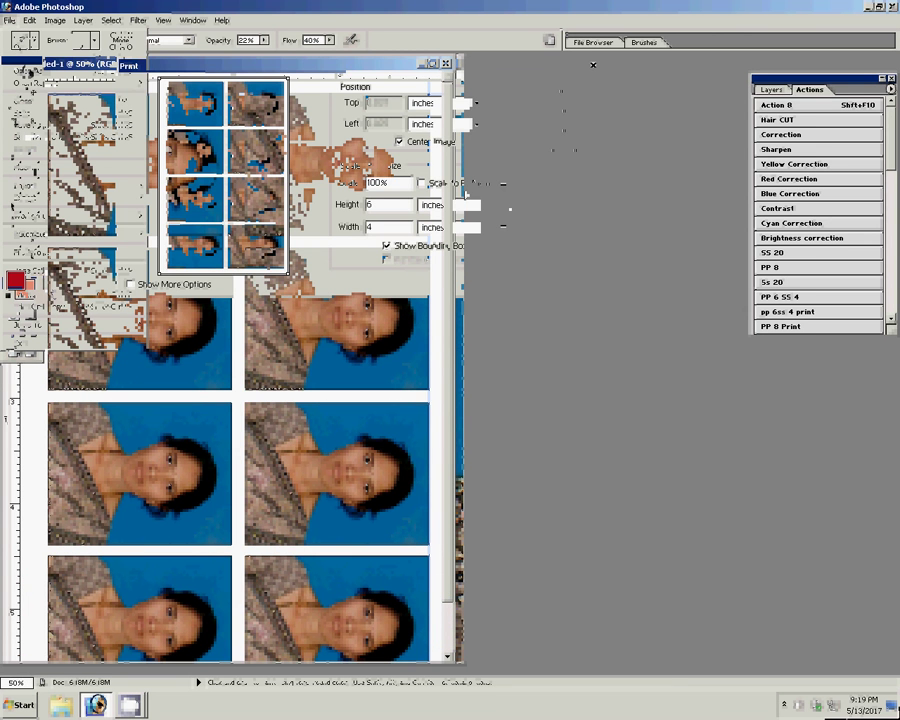
pyautogui.click(462, 185)
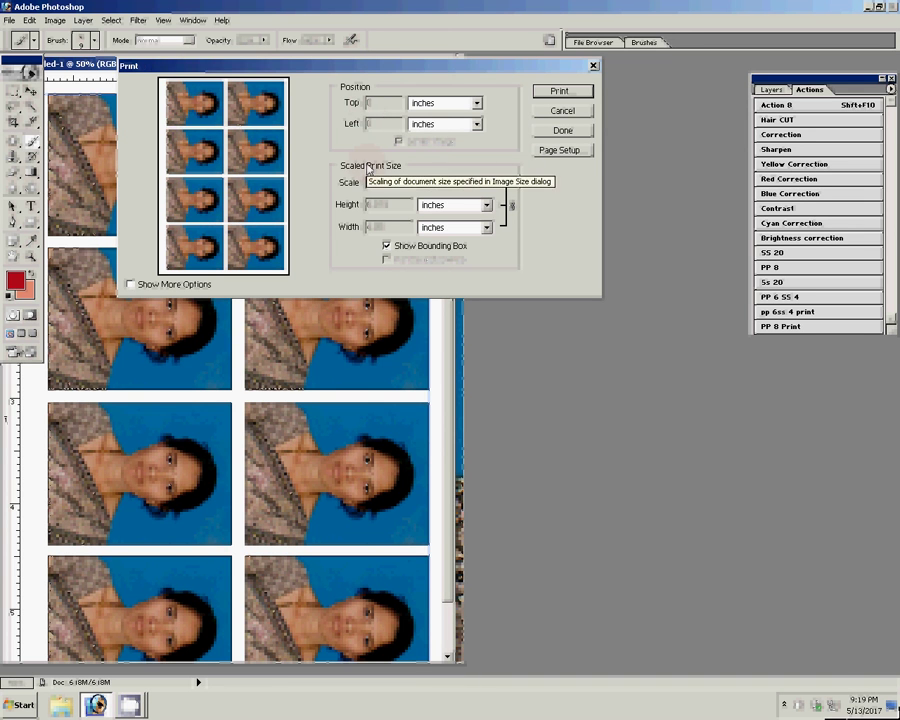
pyautogui.click(548, 133)
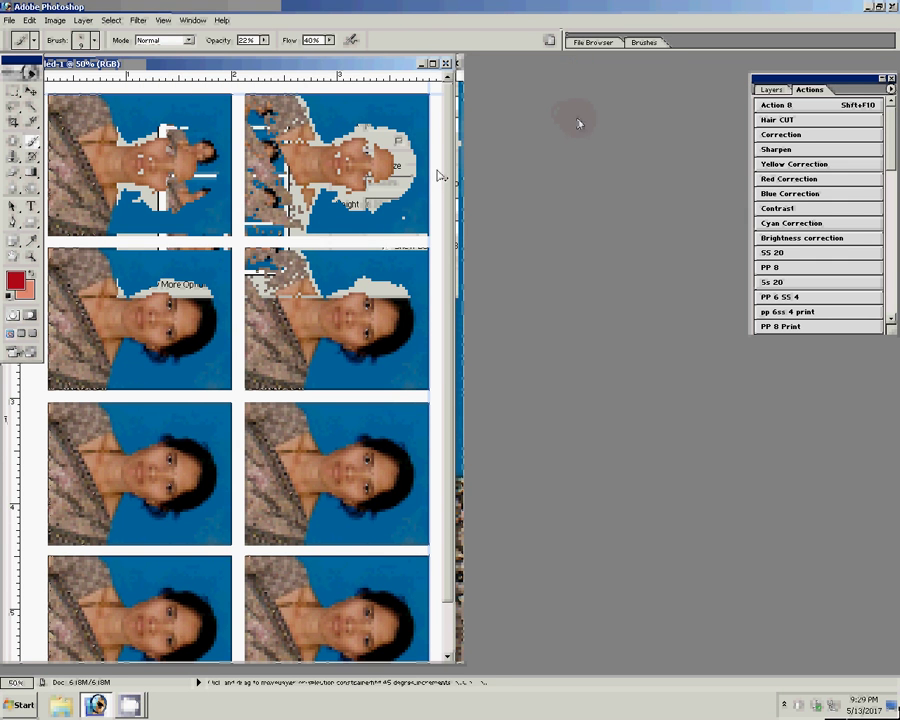
# Save the sheet as a JPEG named '13' in the Pictures library.
pyautogui.hotkey('ctrl', 's')
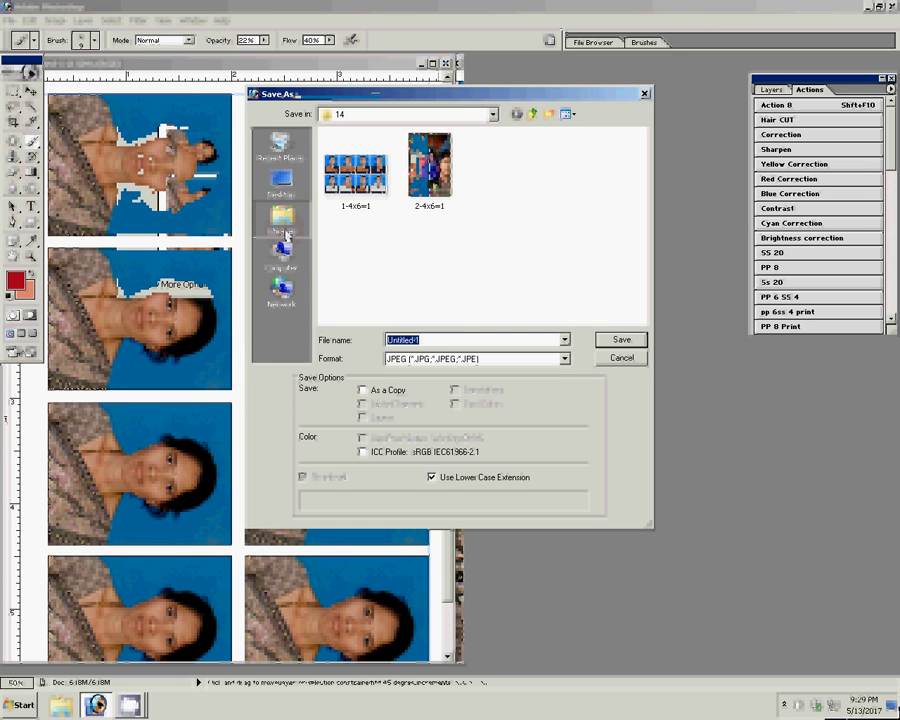
pyautogui.click(283, 220)
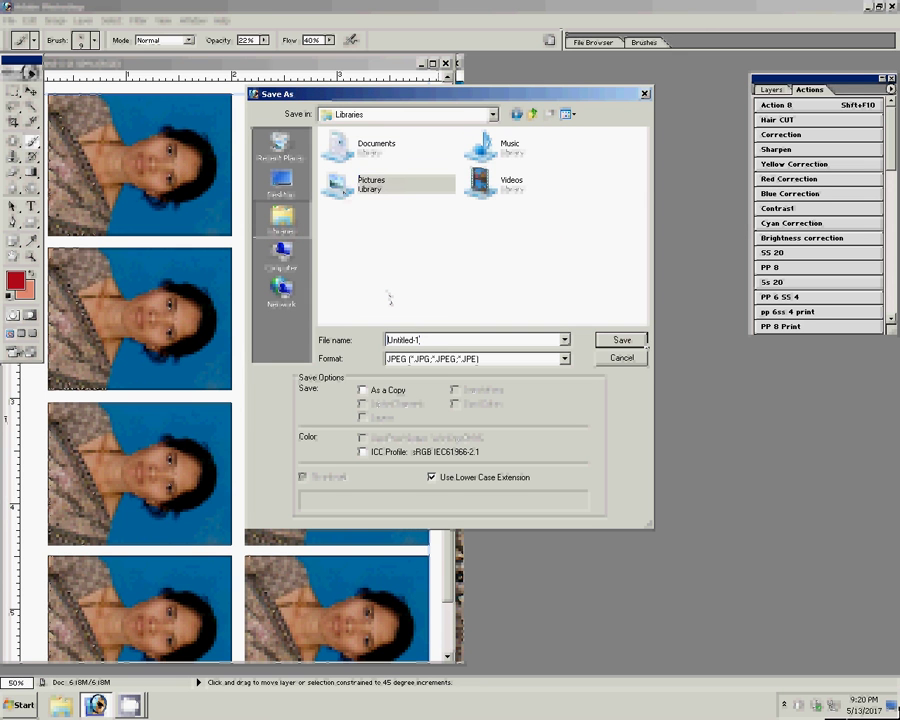
pyautogui.doubleClick(372, 182)
pyautogui.click(566, 114)
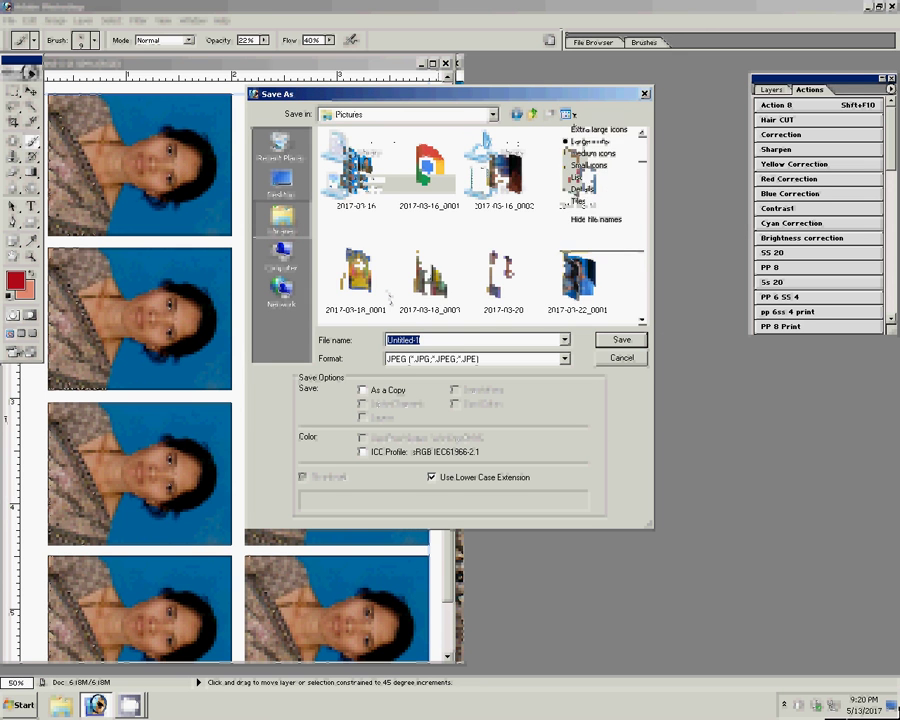
pyautogui.click(597, 189)
pyautogui.scroll(-3, 390, 235)
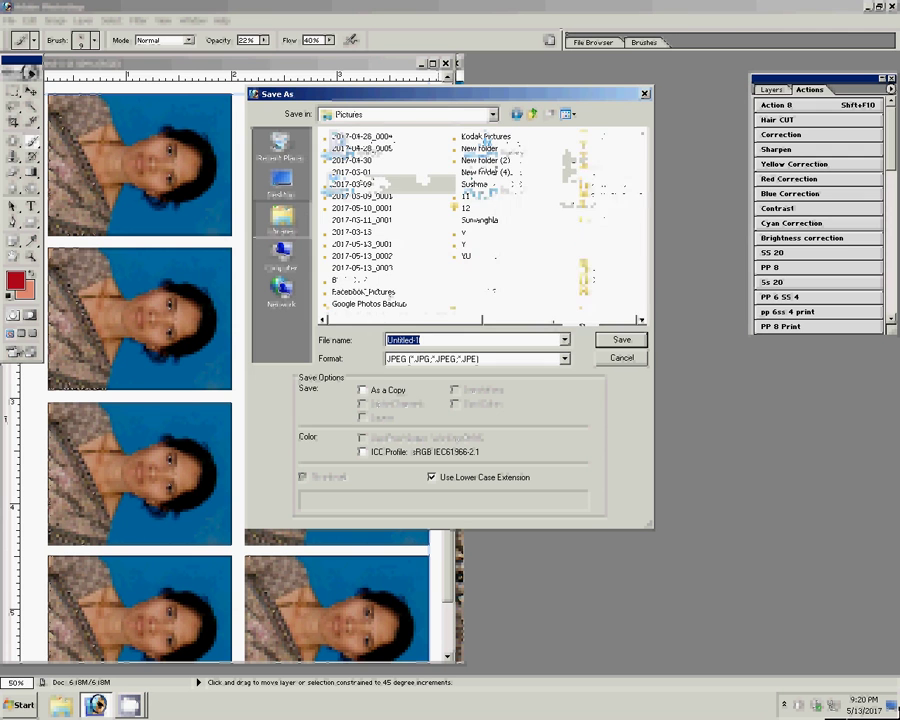
pyautogui.write('1')
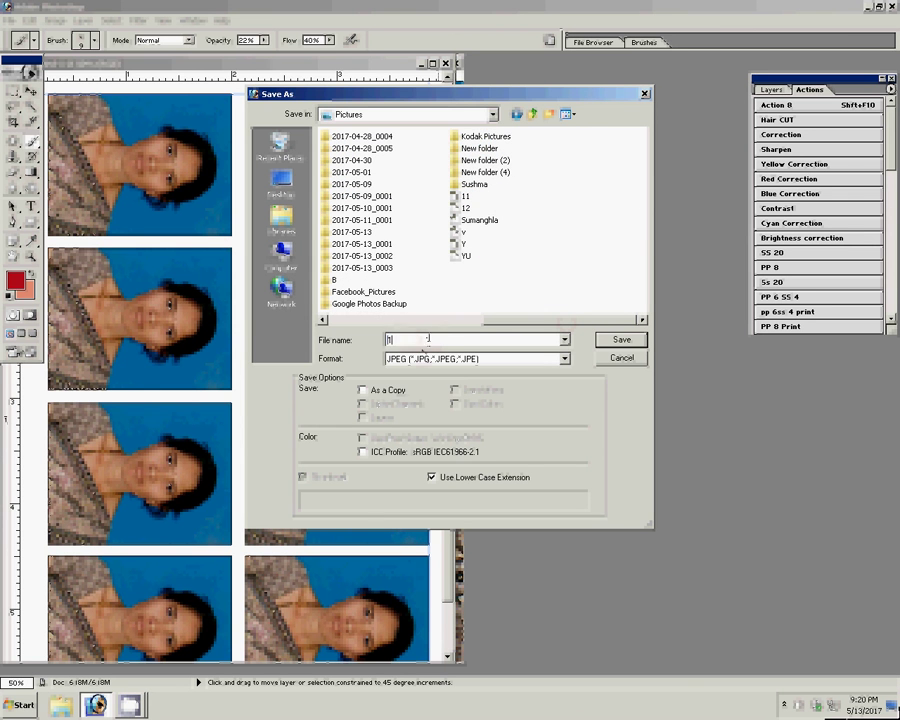
pyautogui.write('3')
pyautogui.click(618, 341)
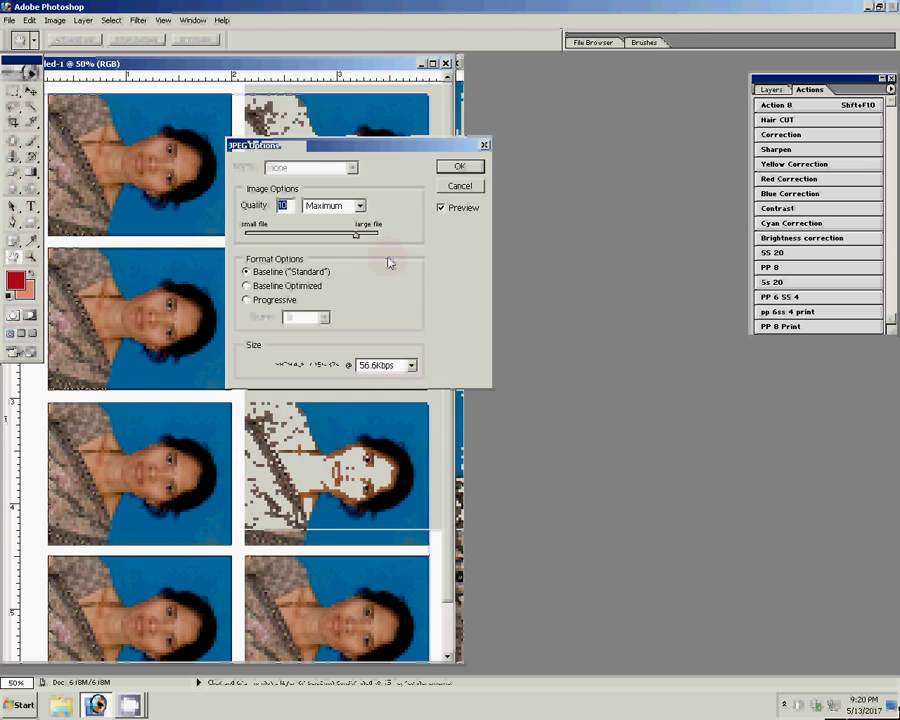
# Set the JPEG options to High quality, level 8, and confirm.
pyautogui.click(359, 205)
pyautogui.click(334, 243)
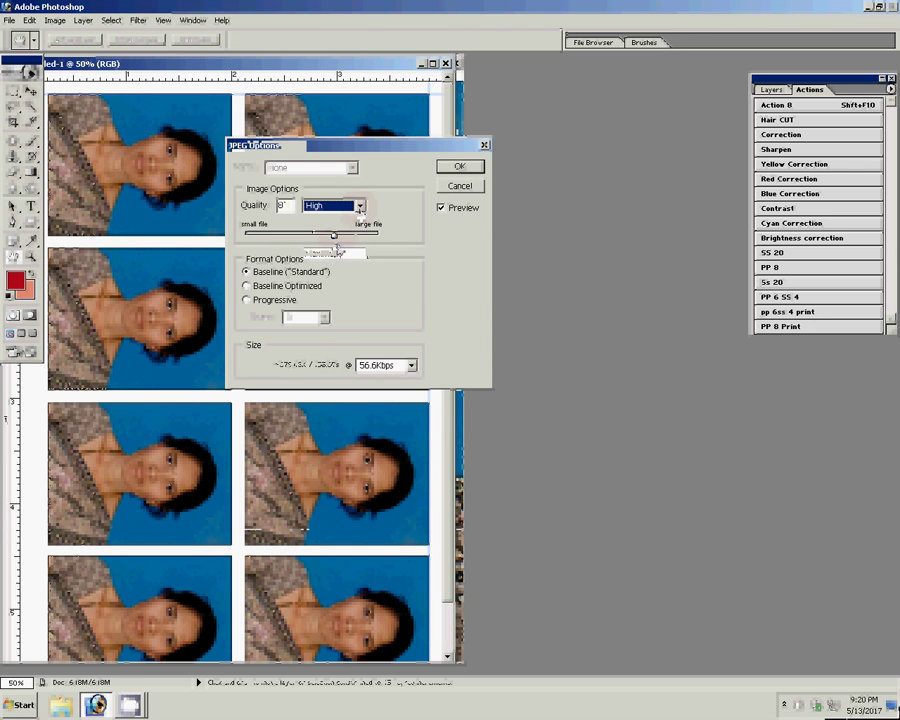
pyautogui.click(459, 168)
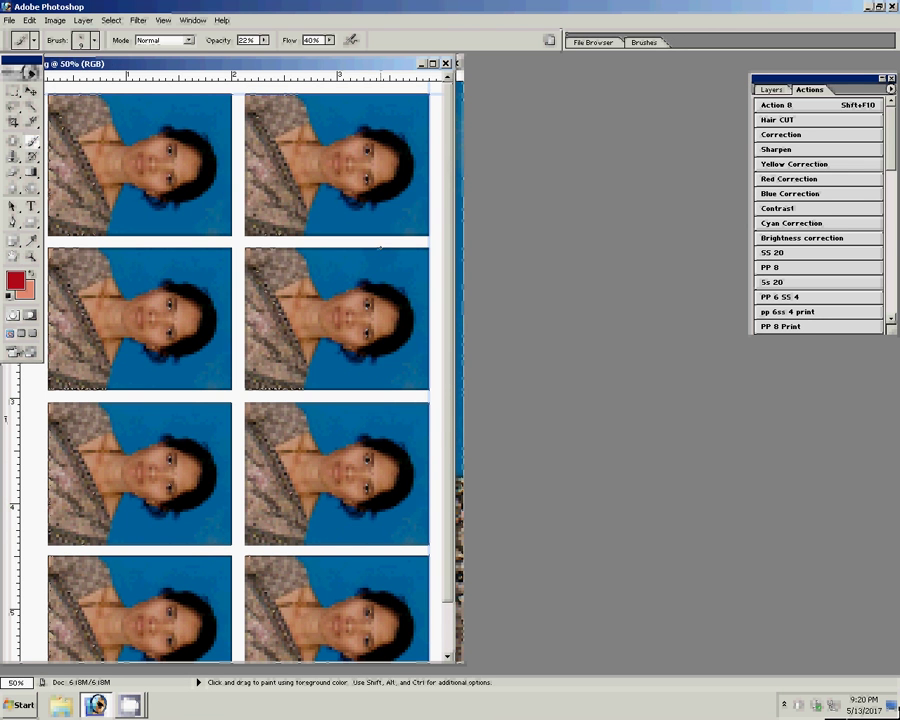
# Print the eight-up passport sheet on the HiTi S420 printer.
pyautogui.hotkey('ctrl', 'p')
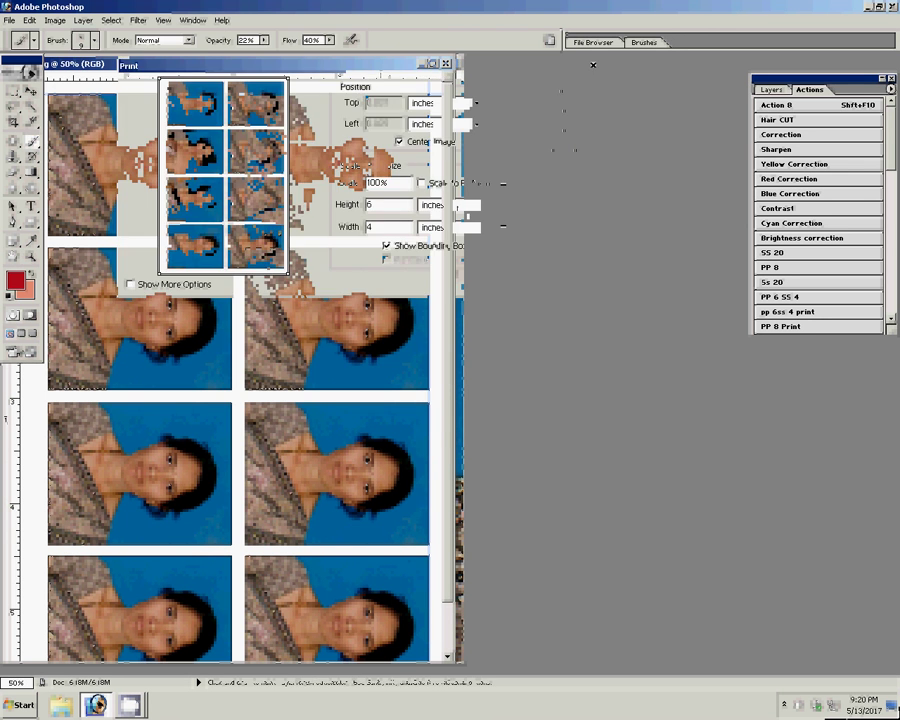
pyautogui.click(583, 95)
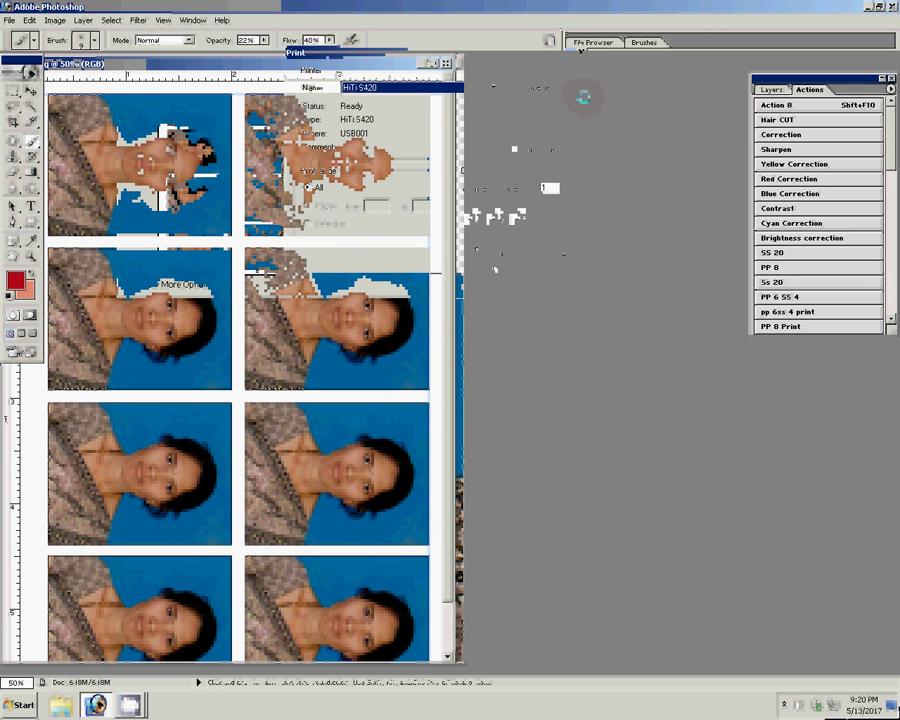
pyautogui.click(505, 255)
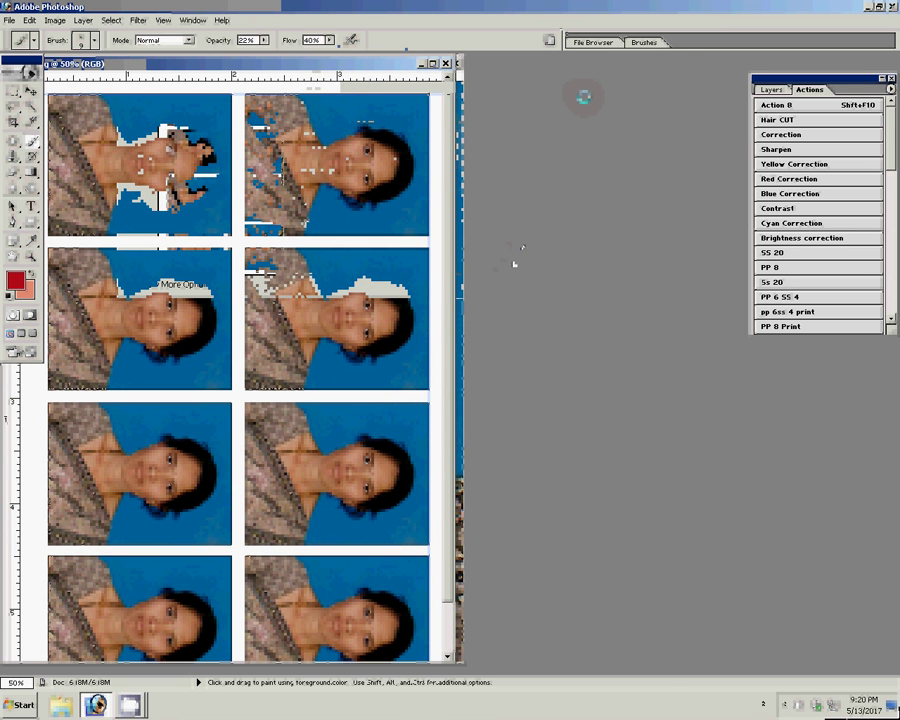